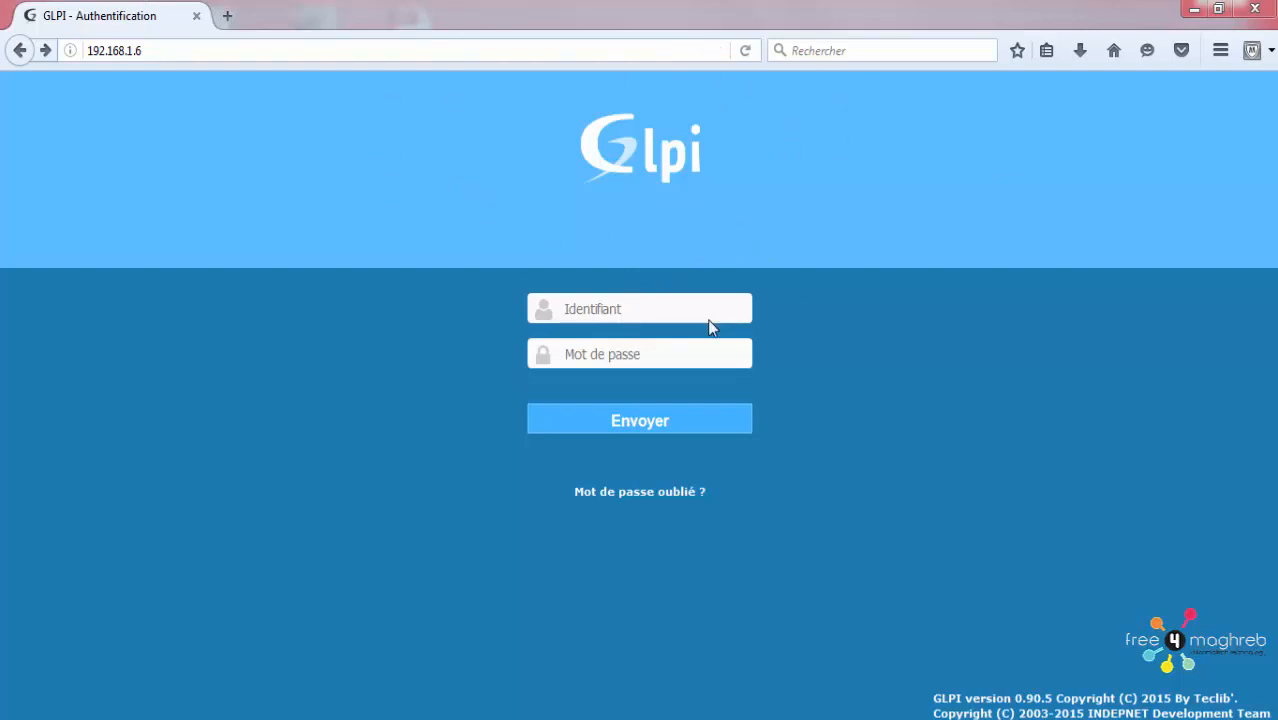
left_click(646, 302)
left_click(950, 300)
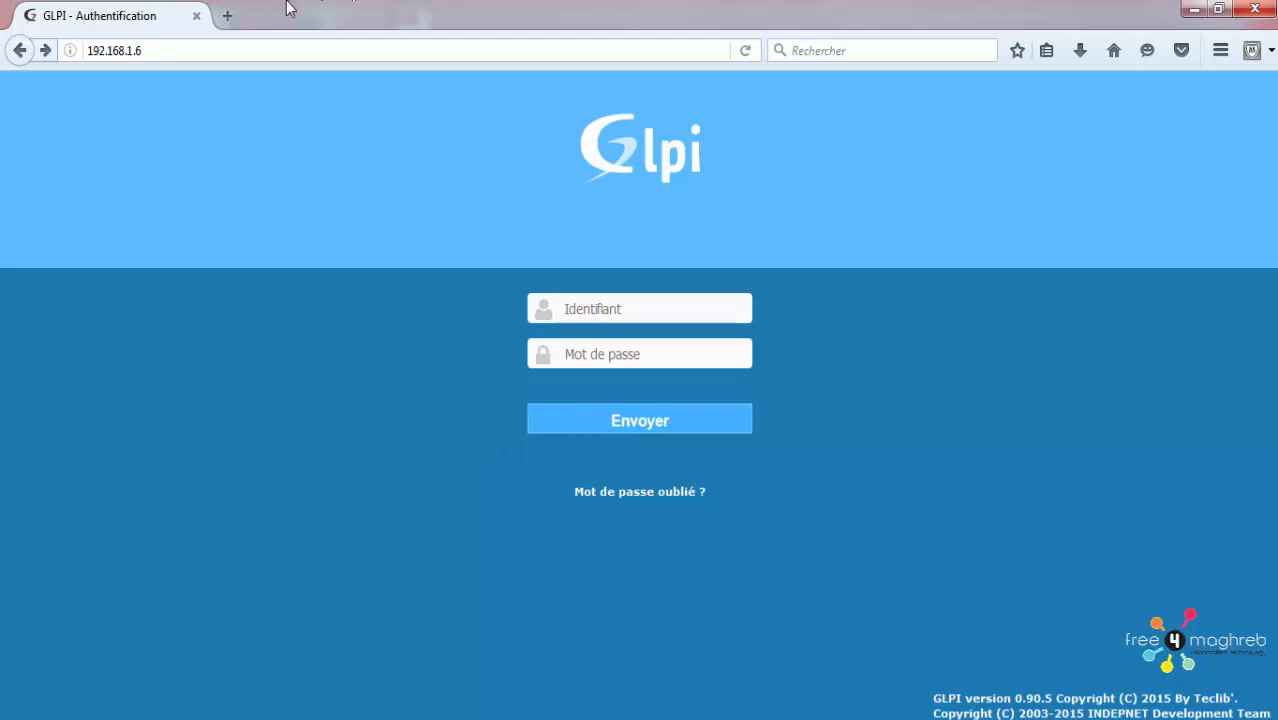
Search the web for "fusioninventory" in a new browser tab.
left_click(228, 16)
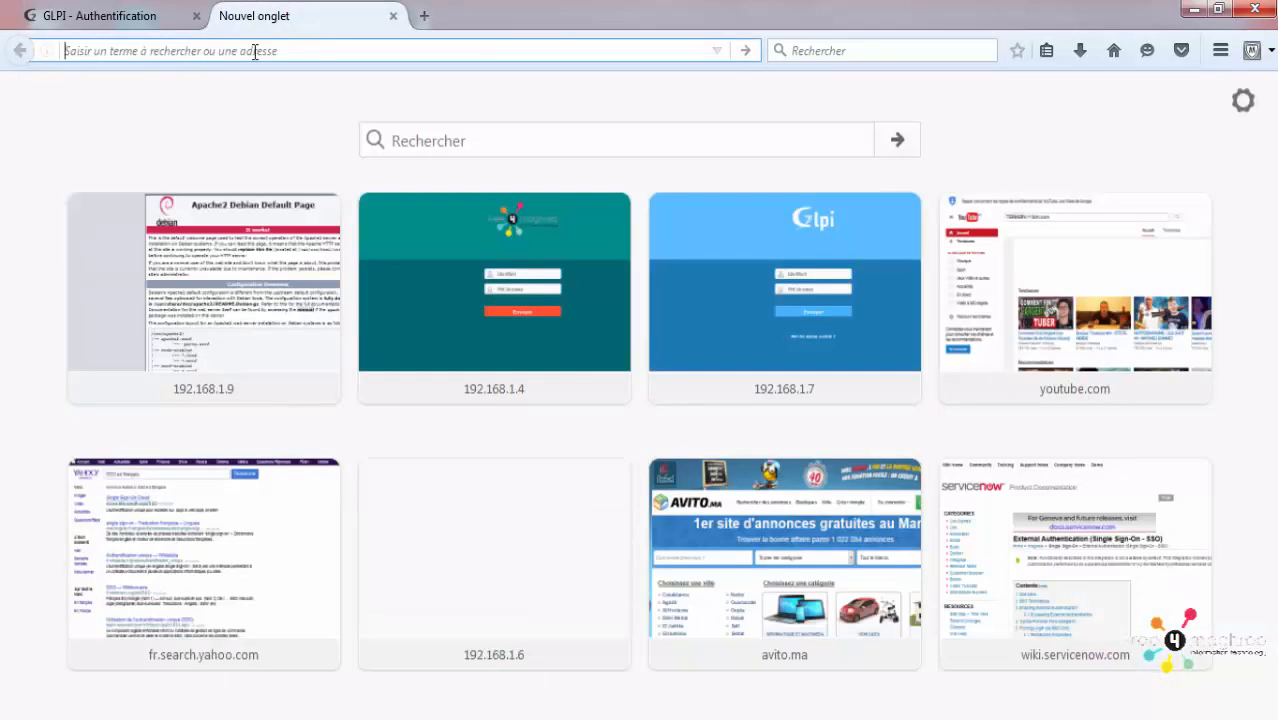
type("fusion")
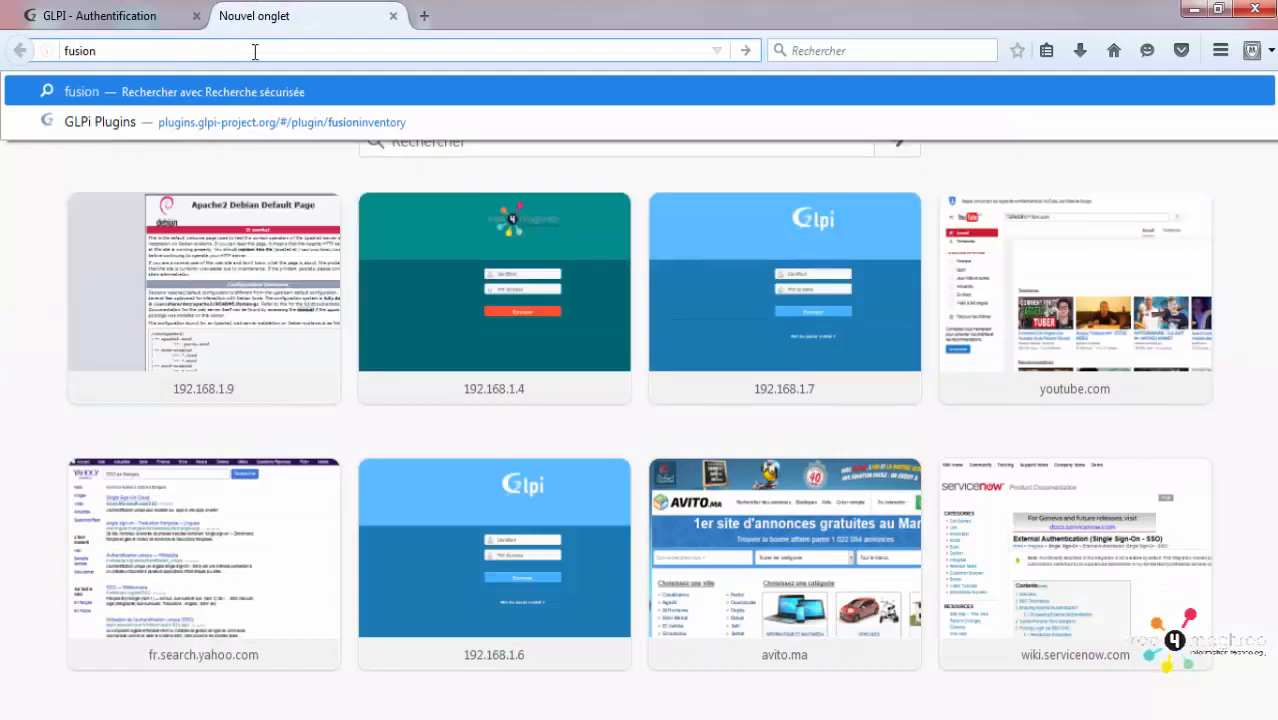
type("invent")
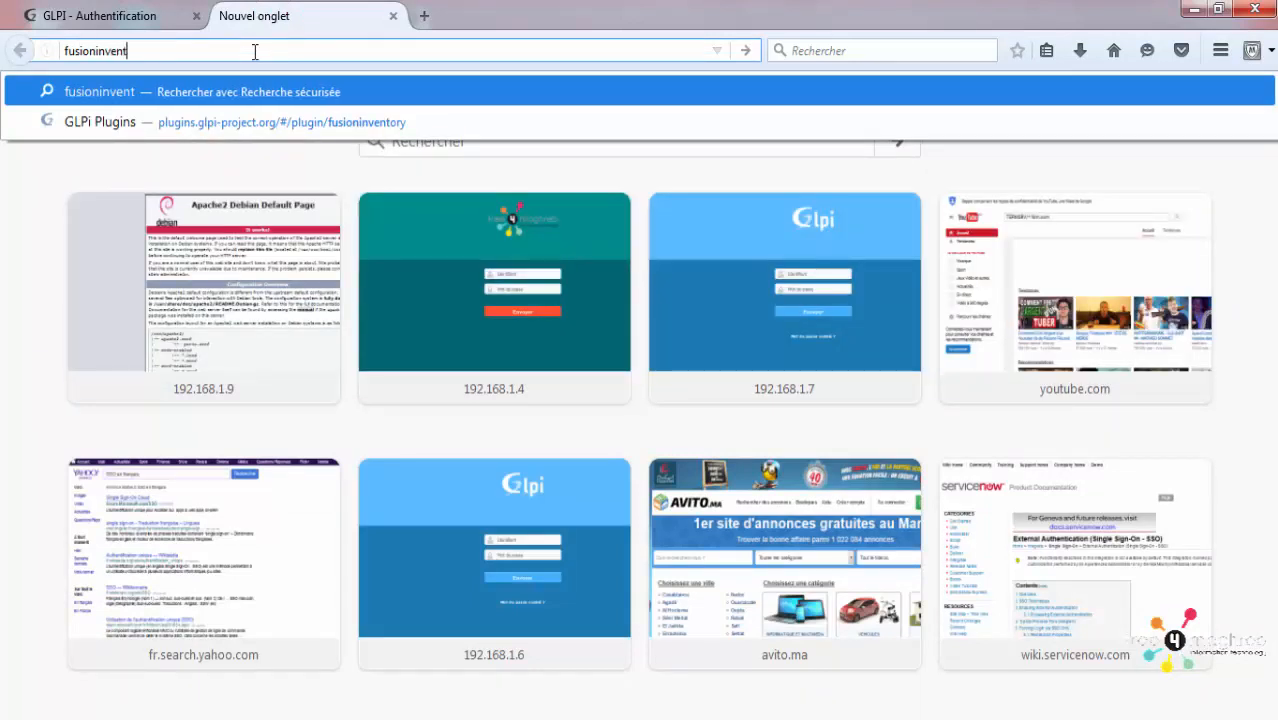
type("ory")
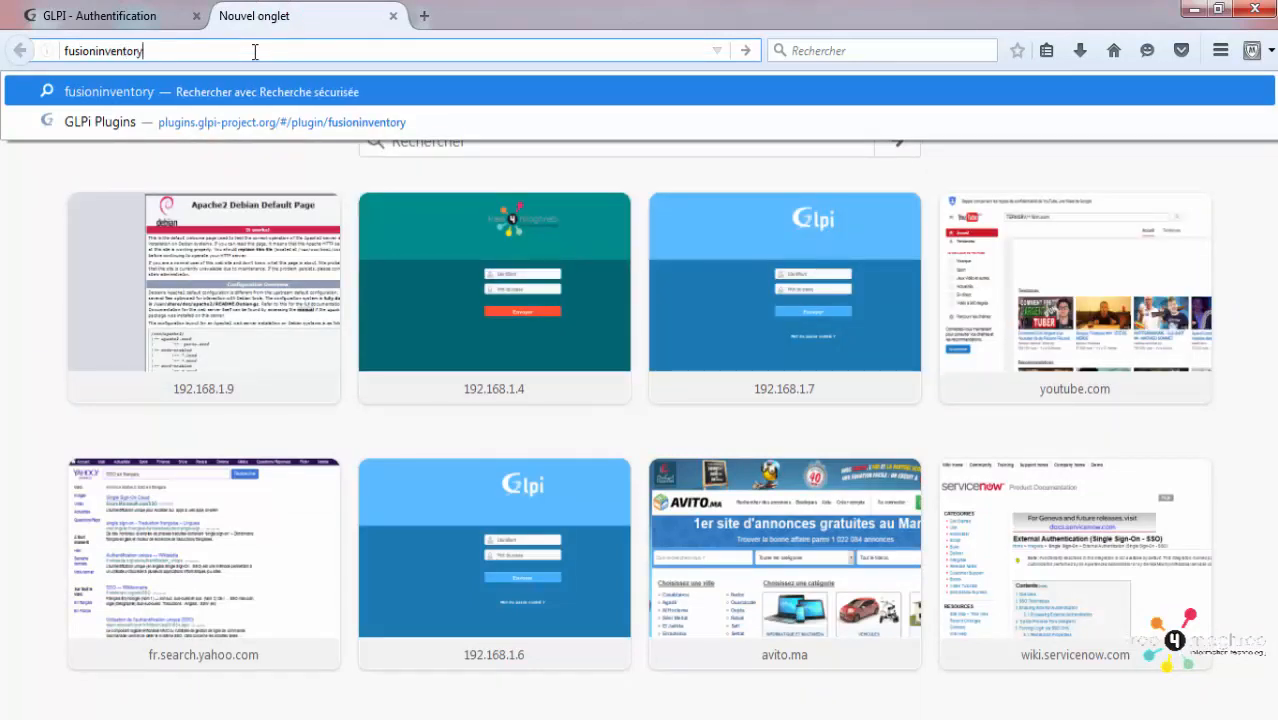
key("Return")
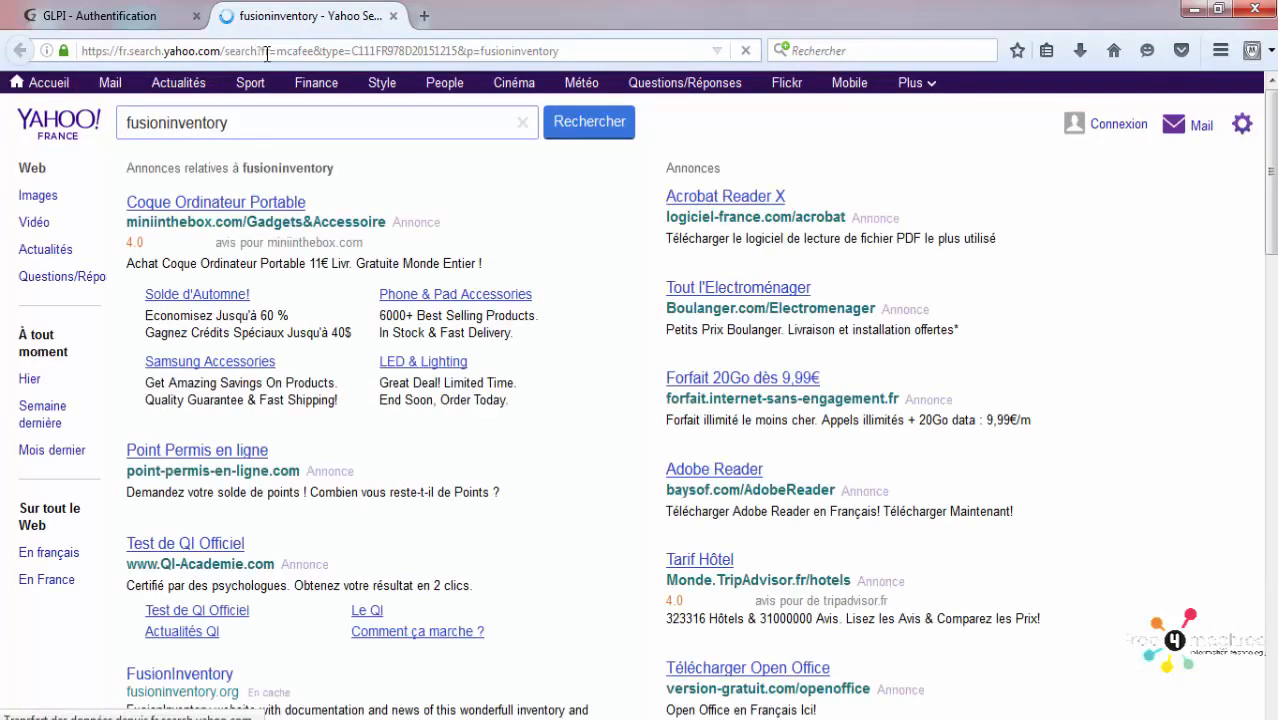
left_click(280, 118)
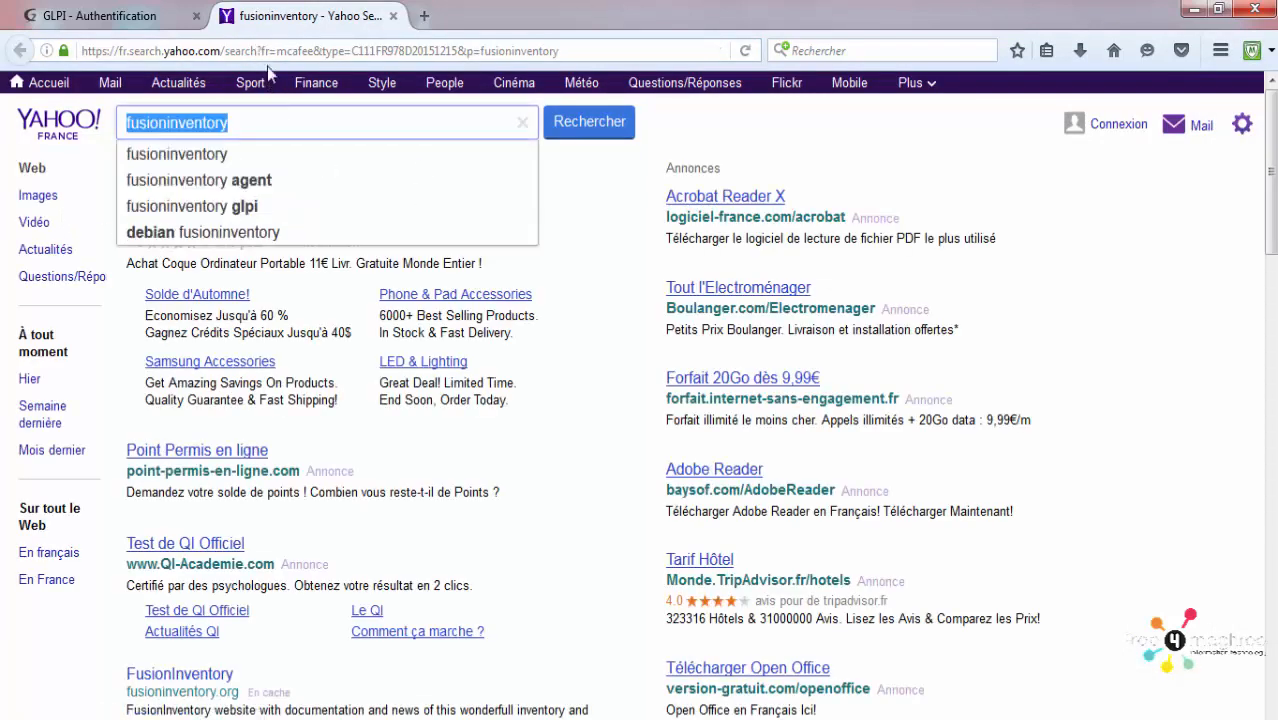
Open google.fr and search for "fusioninventory glpi".
left_click(268, 50)
type("google.fr/")
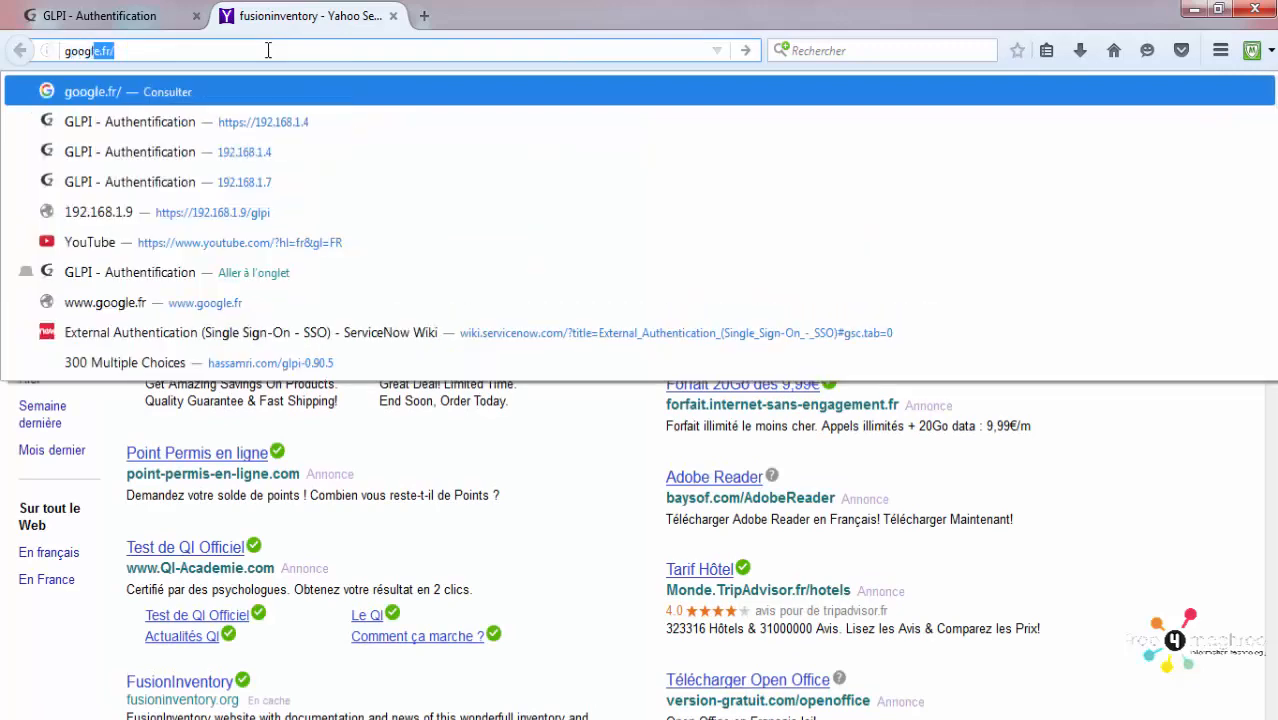
key("Return")
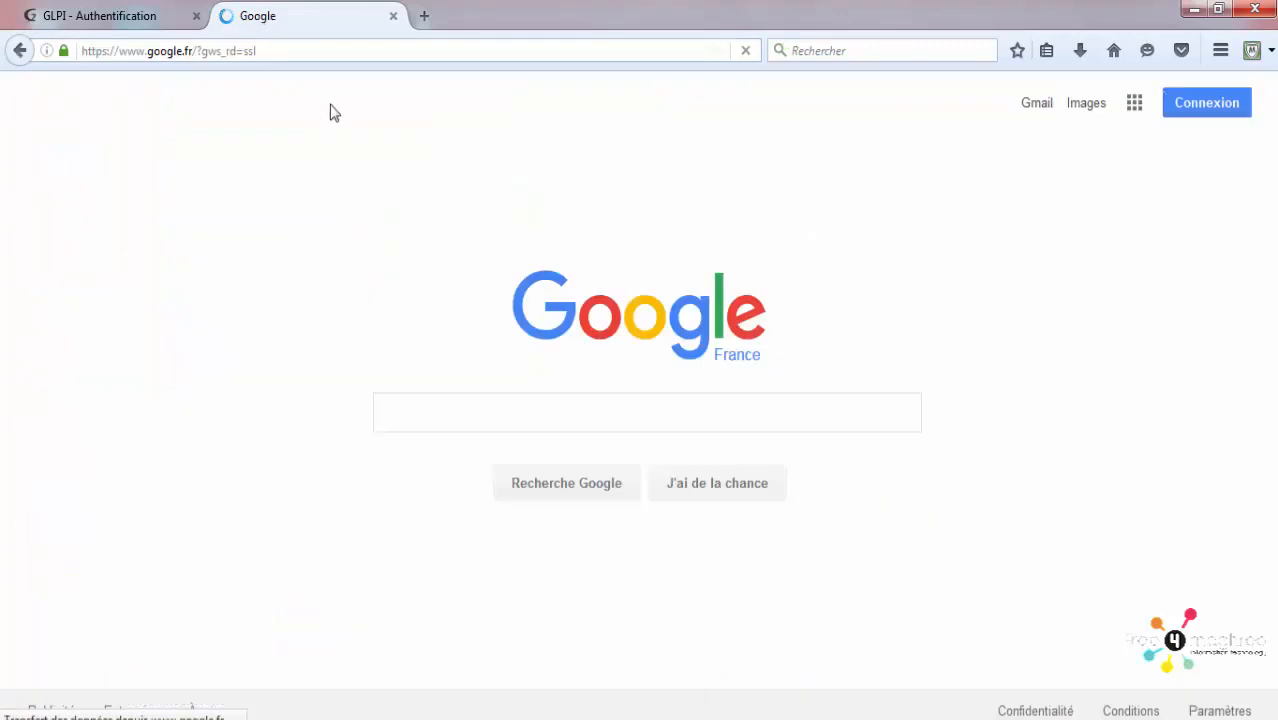
type("gu")
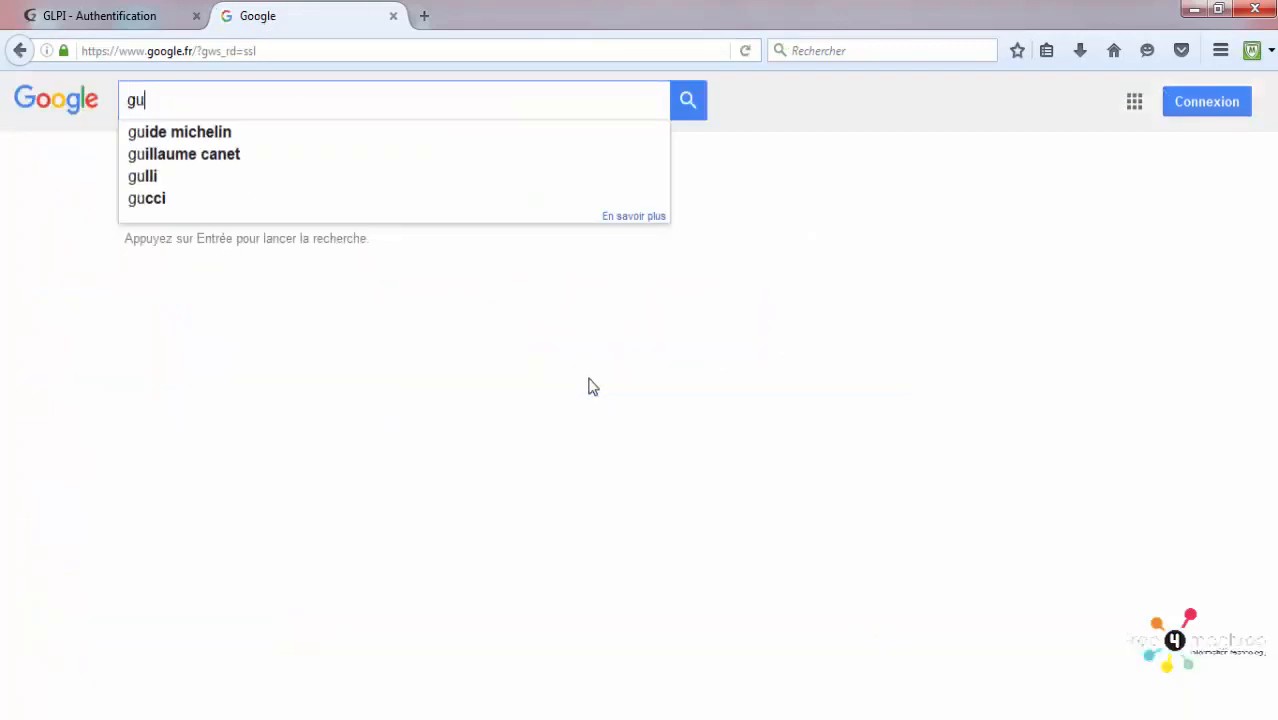
key("BackSpace")
key("BackSpace")
type("fusion")
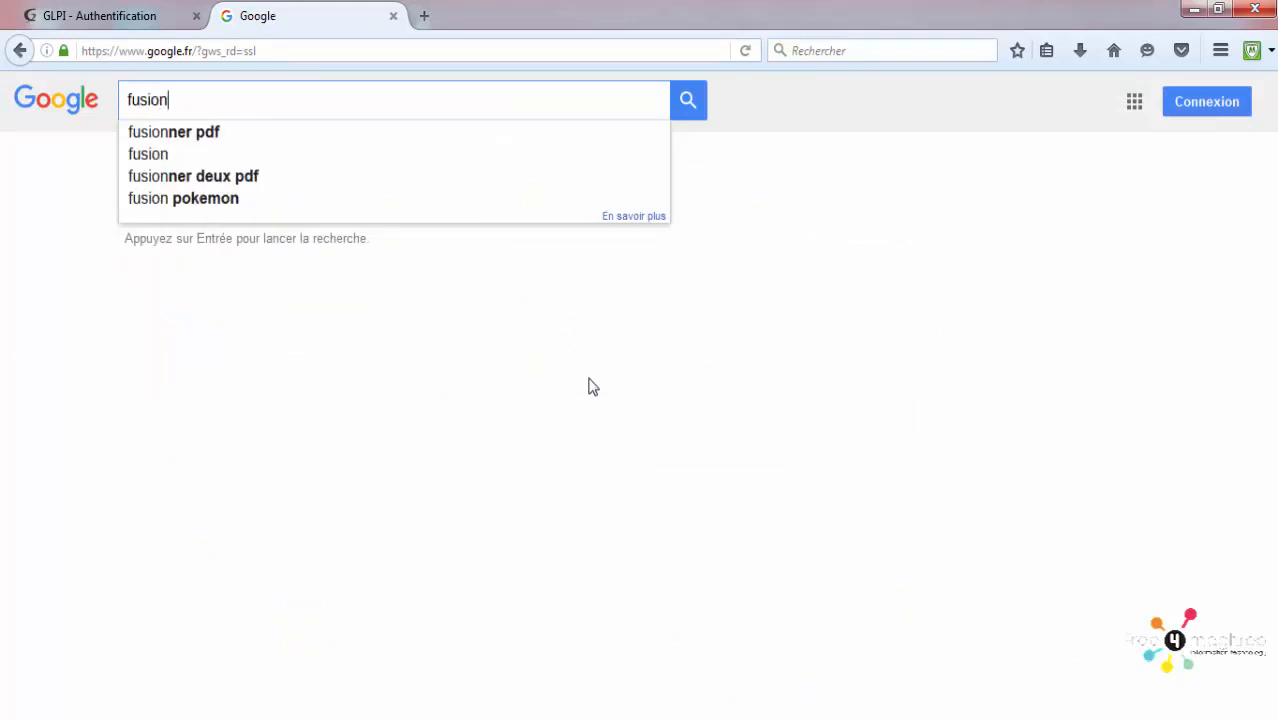
type("inventory")
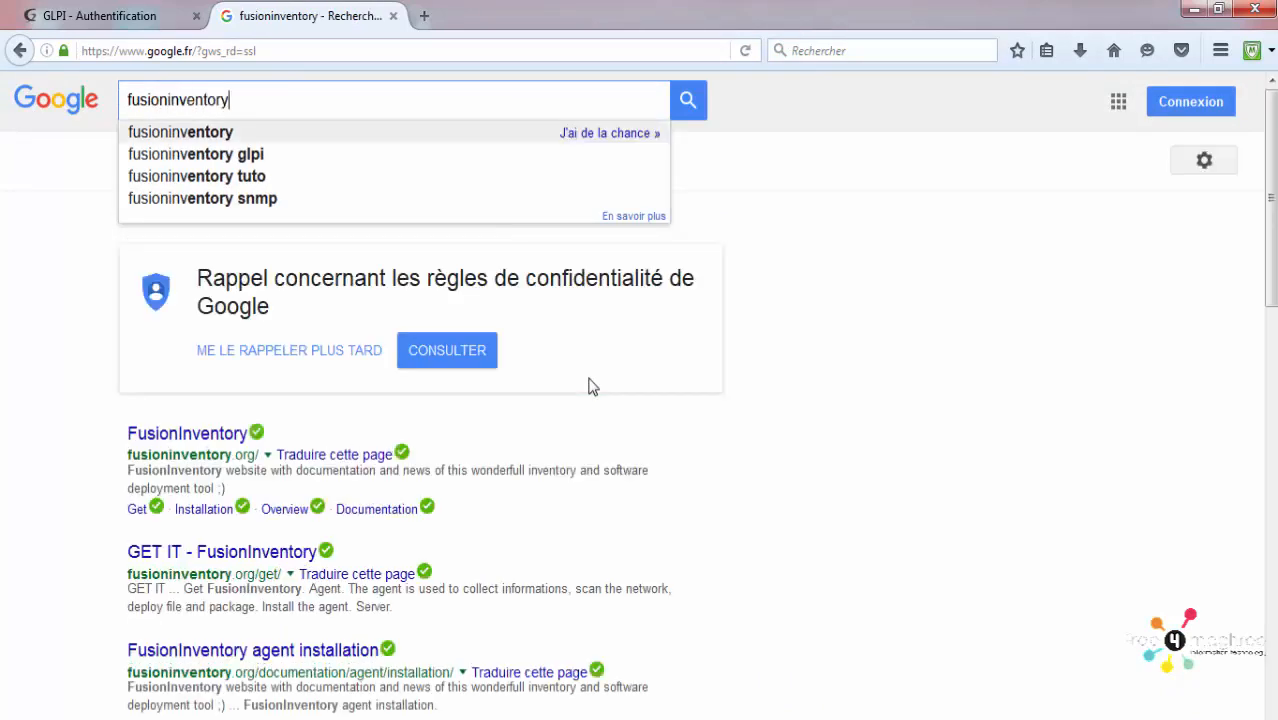
left_click(225, 155)
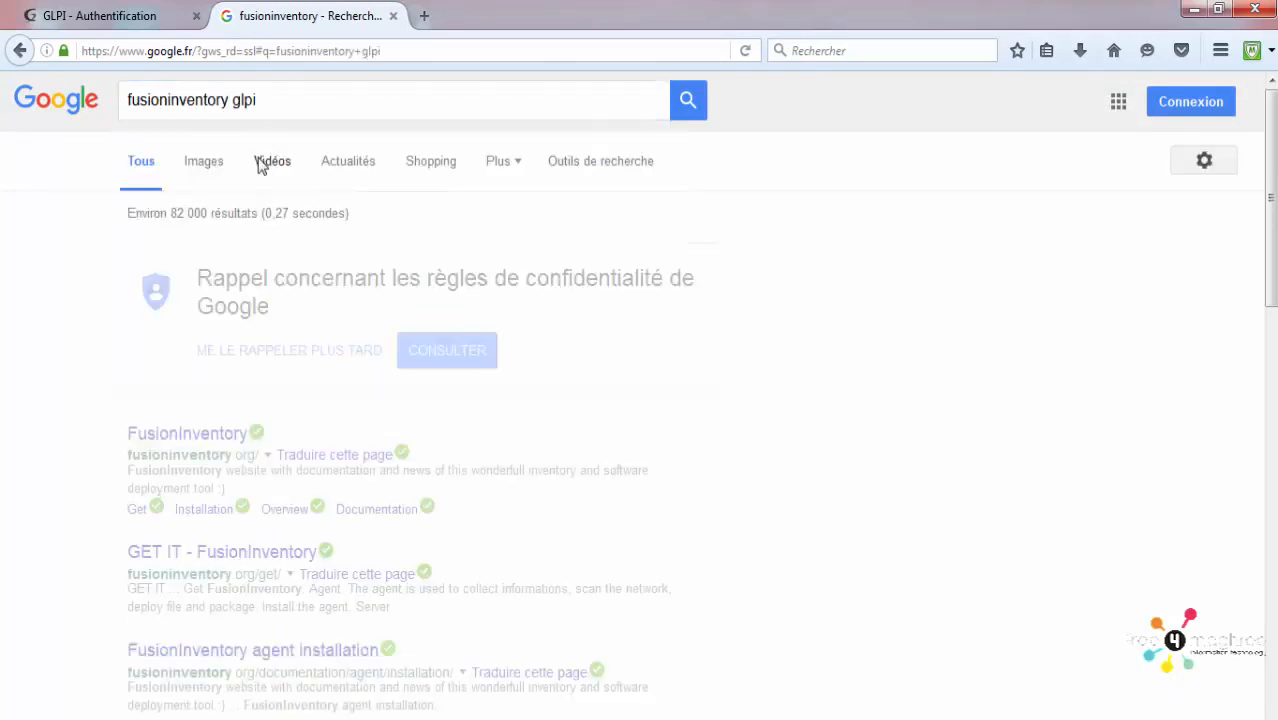
Open the "FusionInventory for GLPI installation" search result and go to the section on getting the archive.
scroll(305, 227, "down", 2)
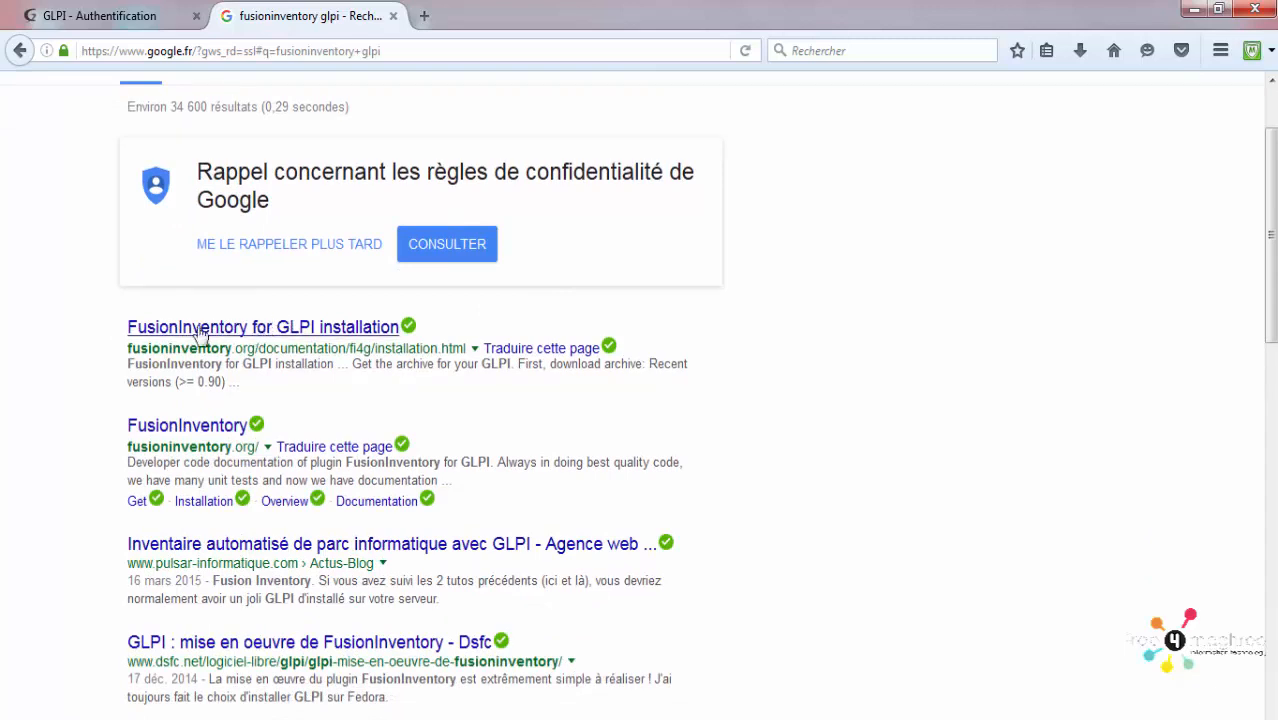
left_click(318, 327)
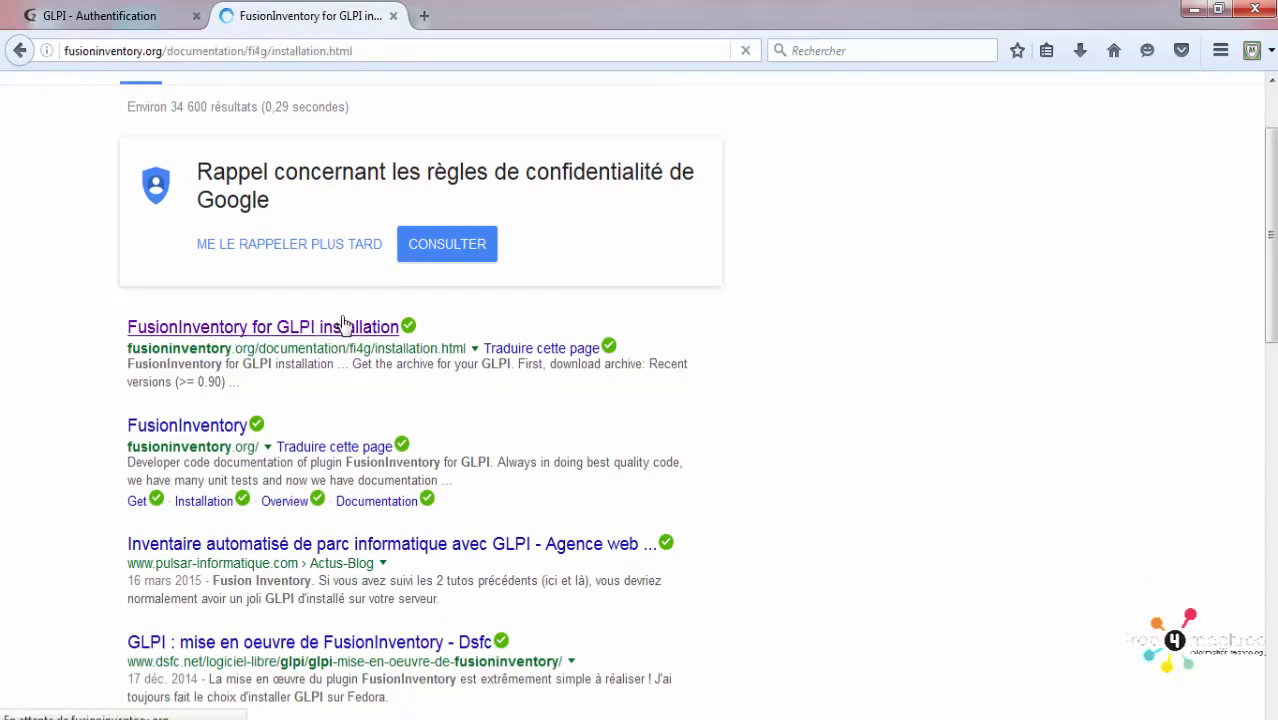
scroll(288, 237, "down", 2)
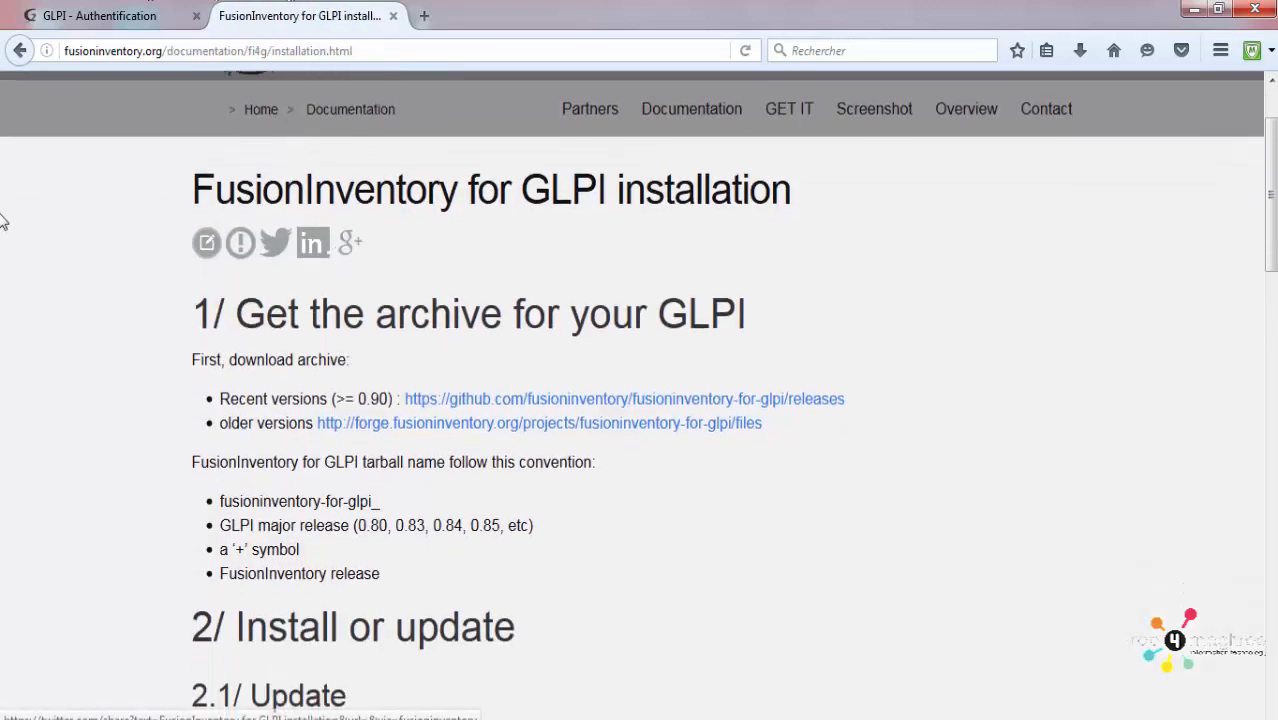
scroll(502, 217, "down", 2)
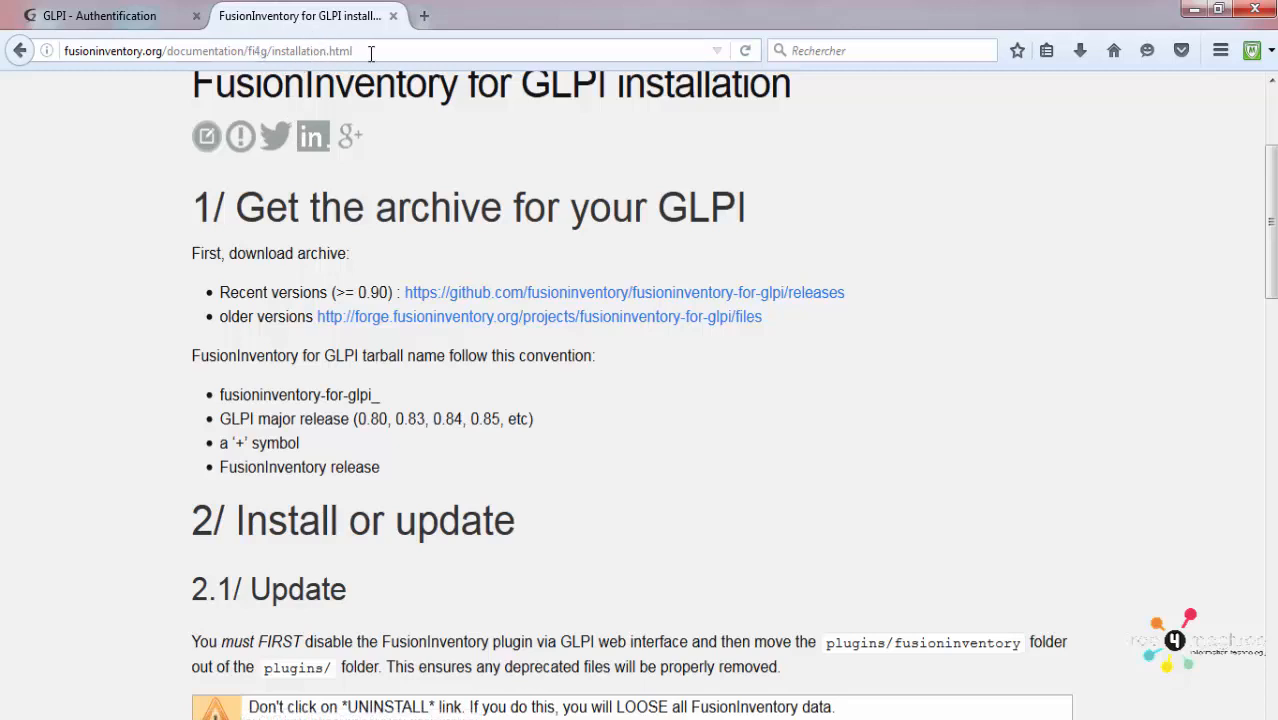
left_click_drag(371, 53, 52, 110)
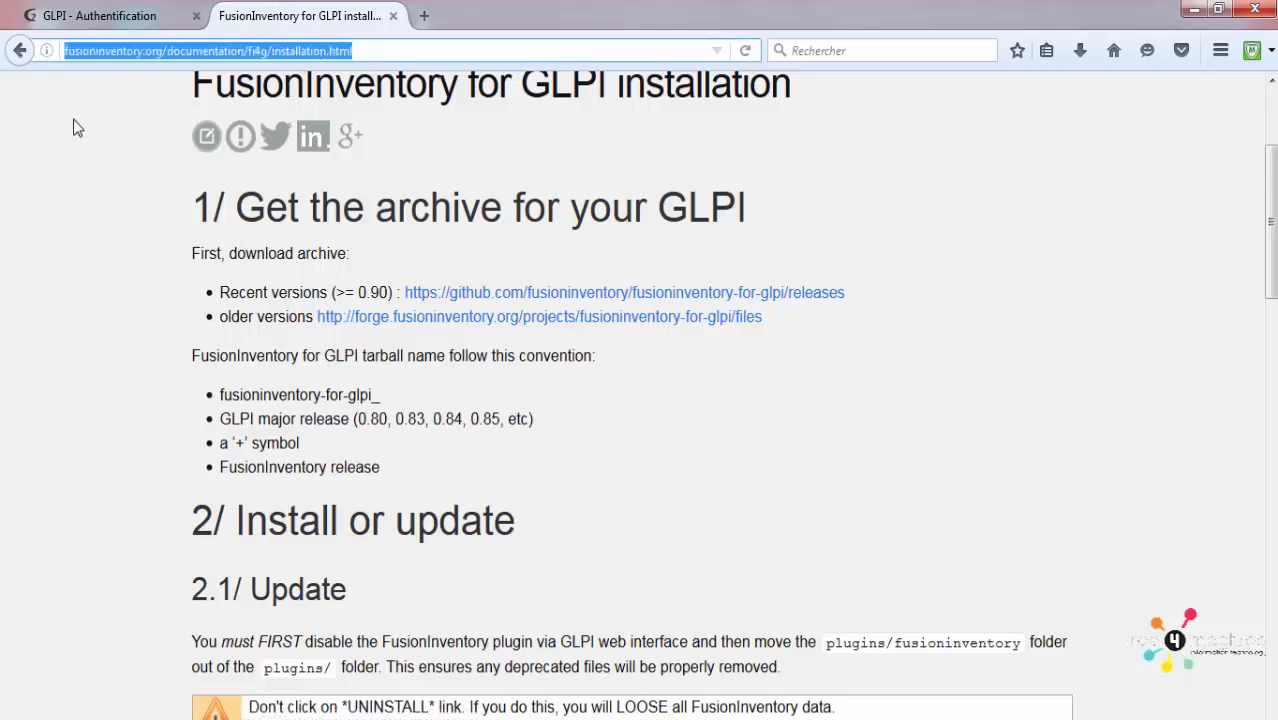
left_click(73, 127)
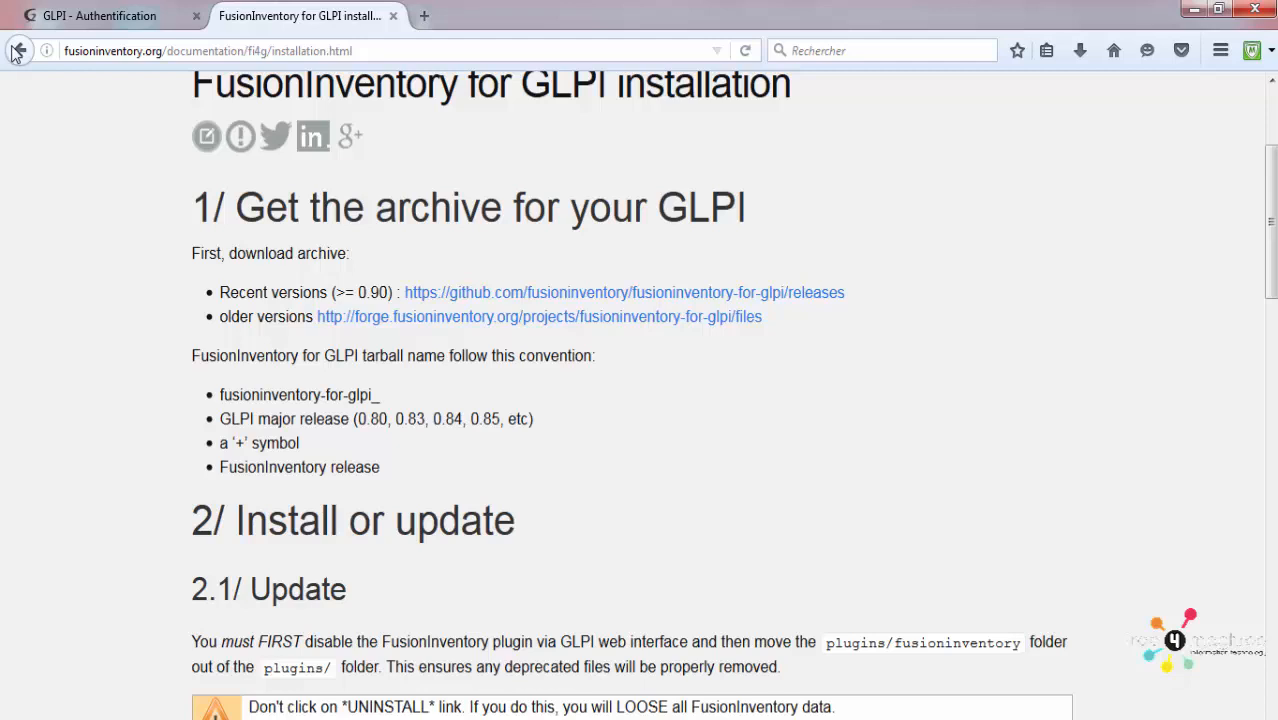
left_click_drag(448, 50, 3, 50)
left_click(60, 293)
left_click_drag(338, 290, 383, 293)
left_click(355, 292)
left_click(386, 292)
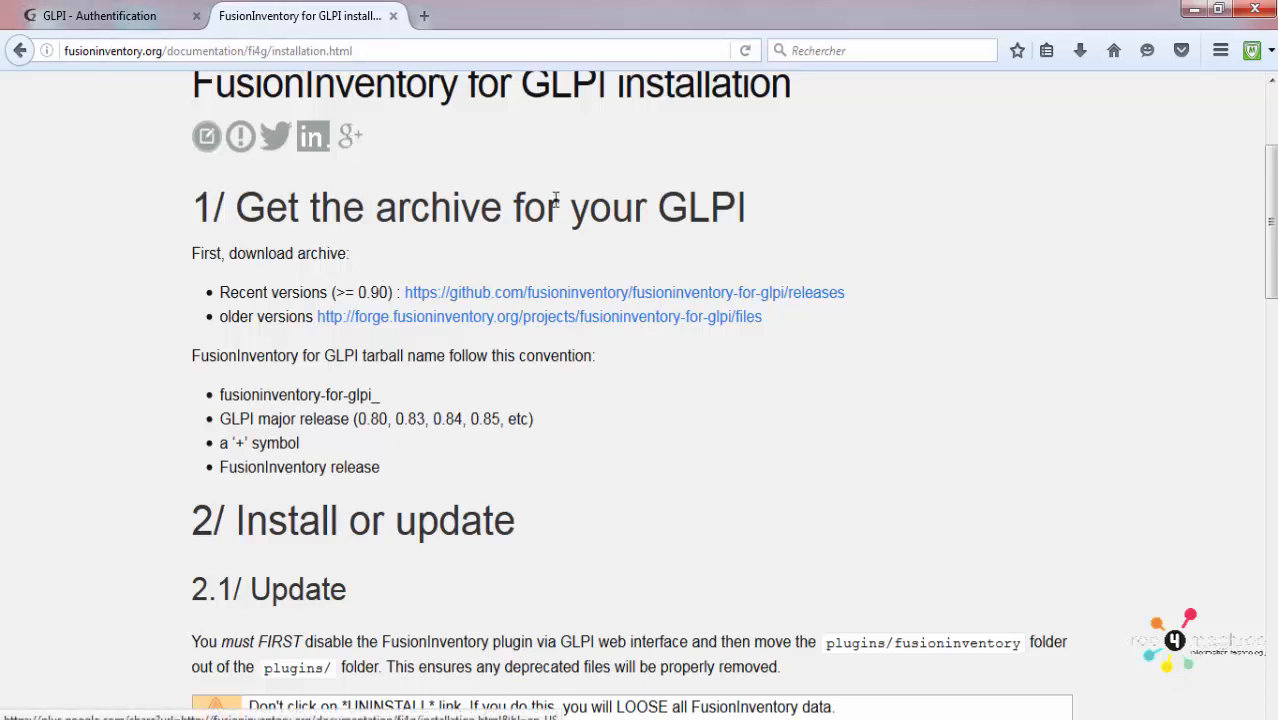
Open the GitHub releases page for recent versions (>= 0.90) and download fusioninventory-for-glpi_0.90.1.4.tar.gz as a saved file.
left_click(462, 290)
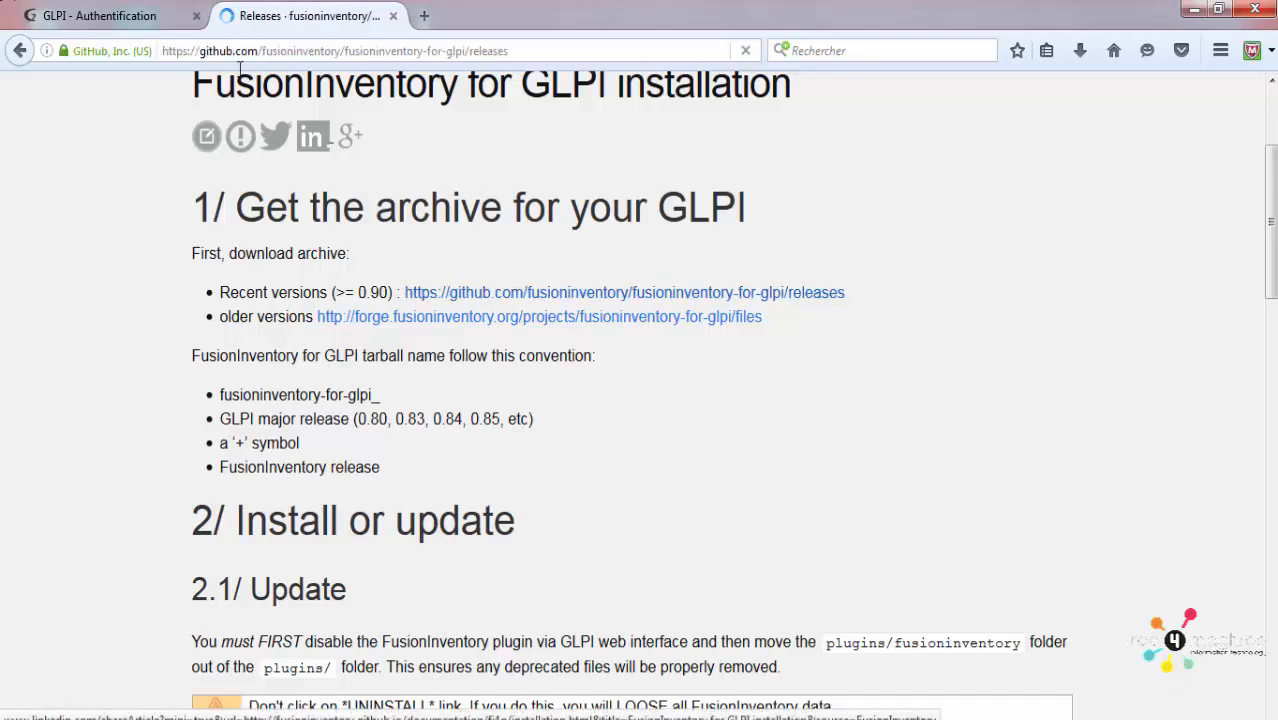
scroll(392, 205, "down", 5)
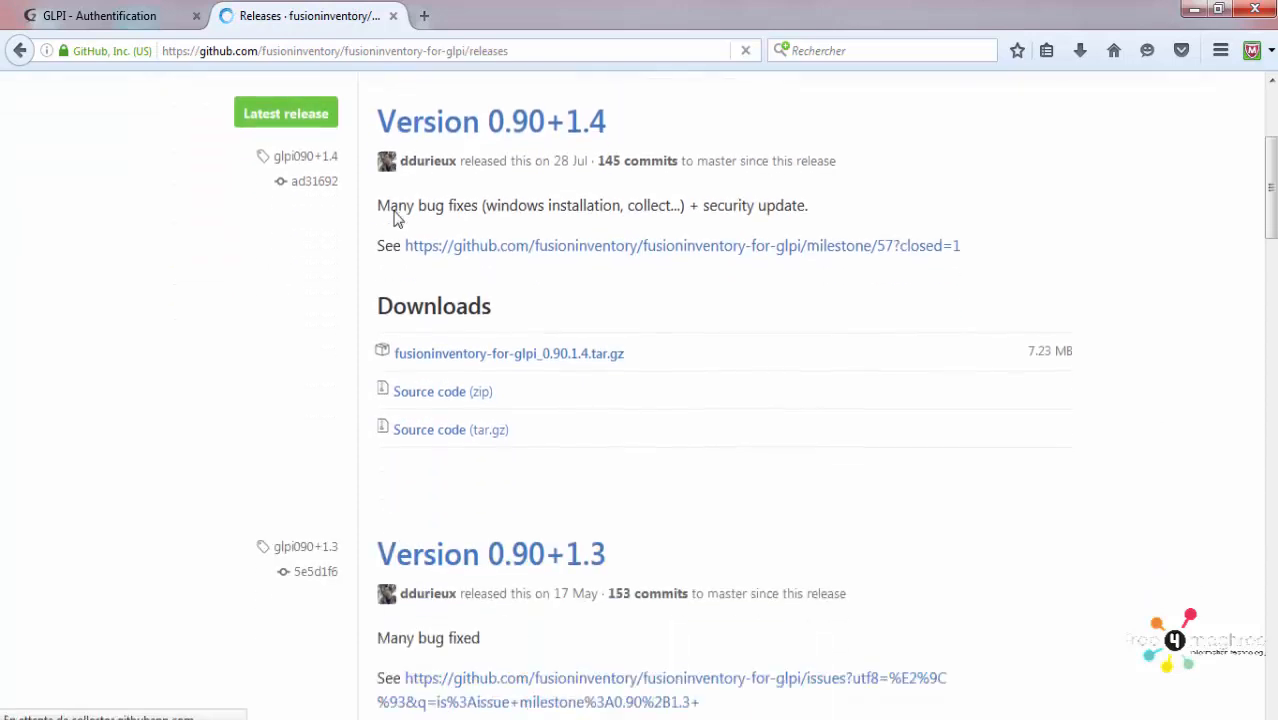
left_click(503, 306)
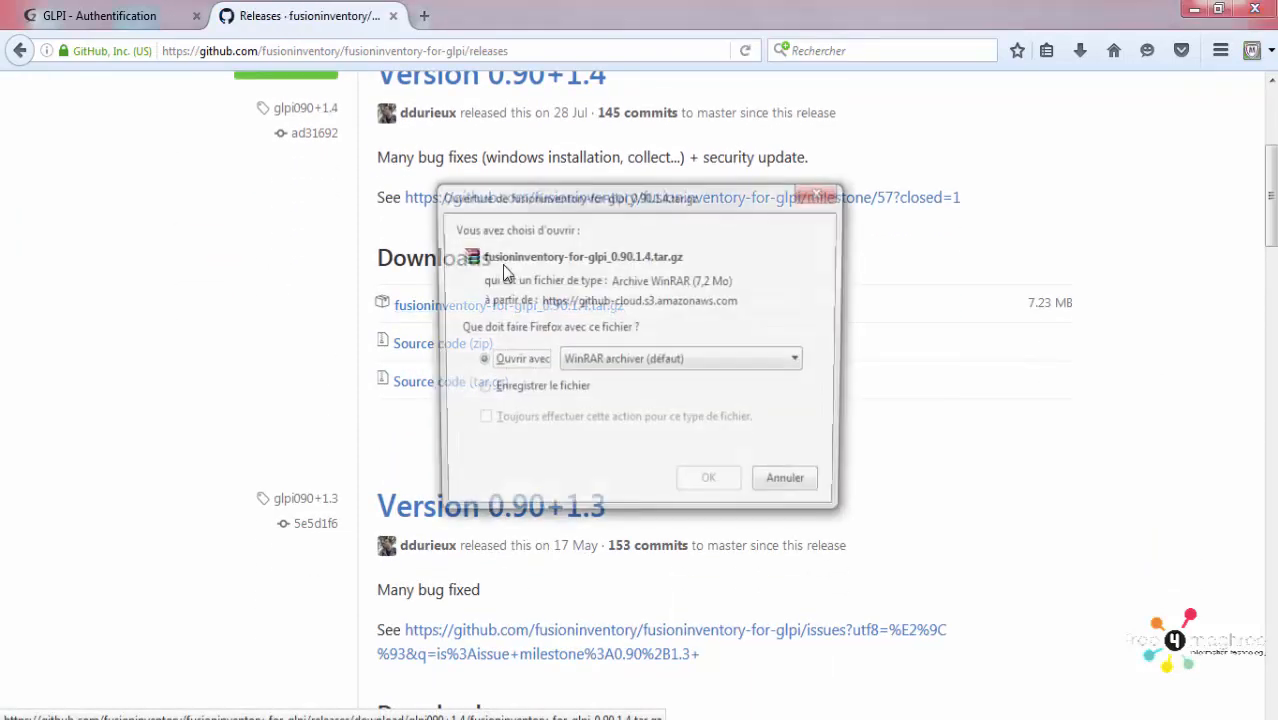
left_click(540, 389)
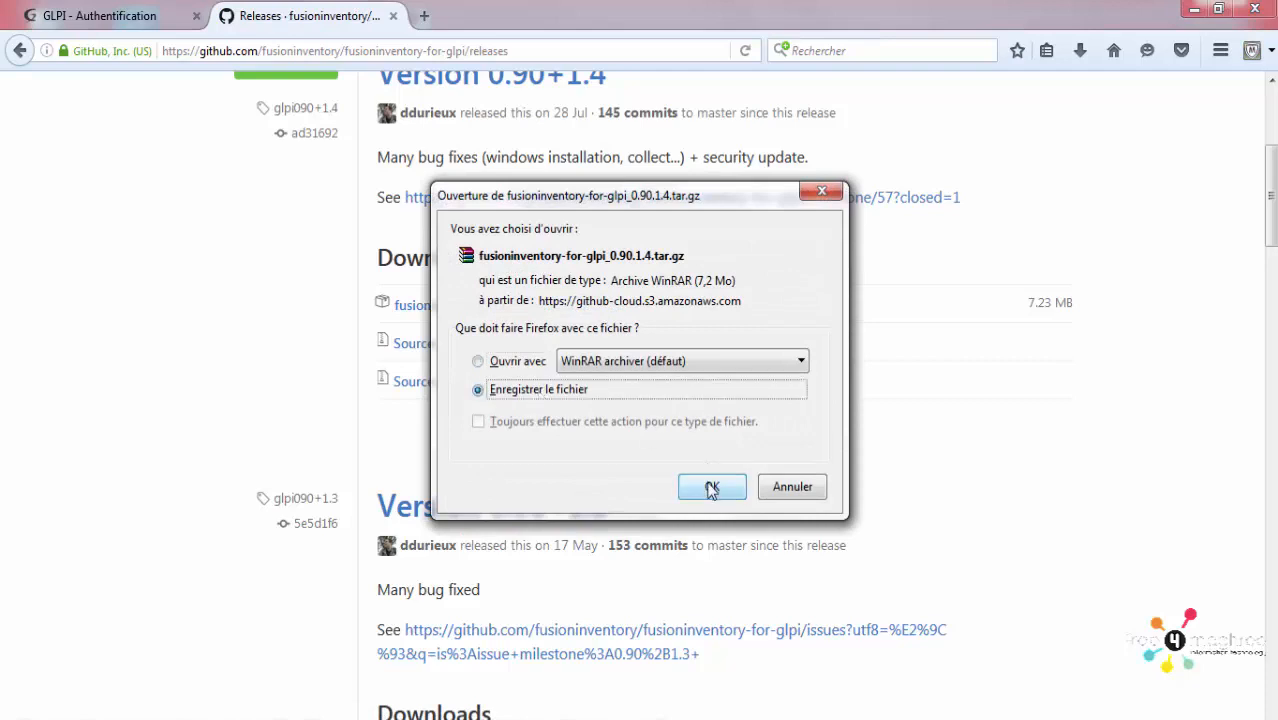
left_click(711, 486)
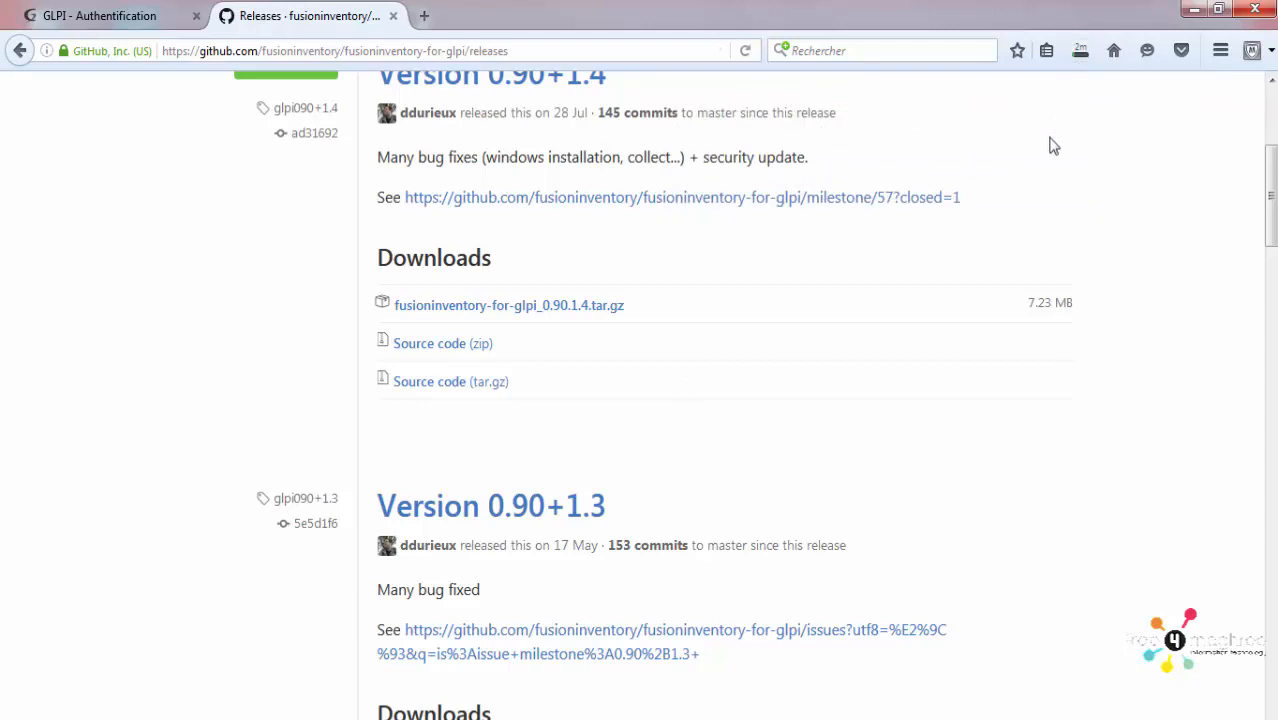
Check the browser's recent downloads for the FusionInventory archive and close the list.
left_click(880, 719)
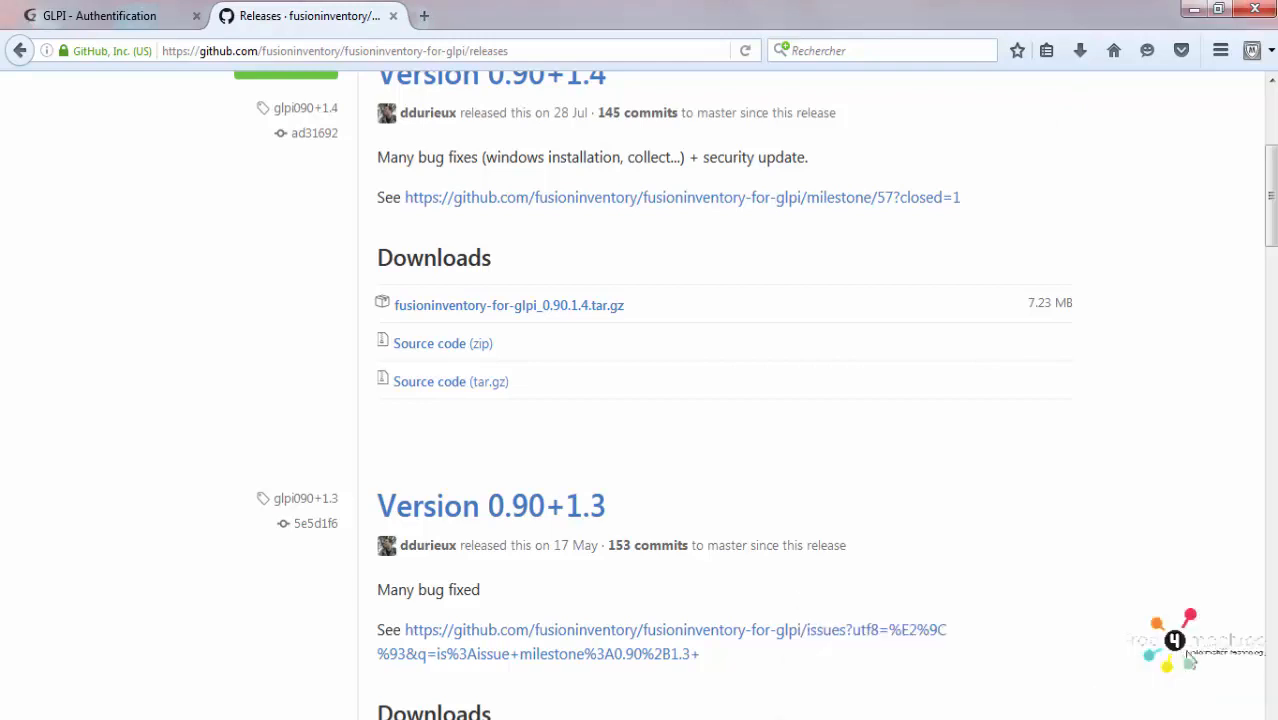
left_click(1079, 55)
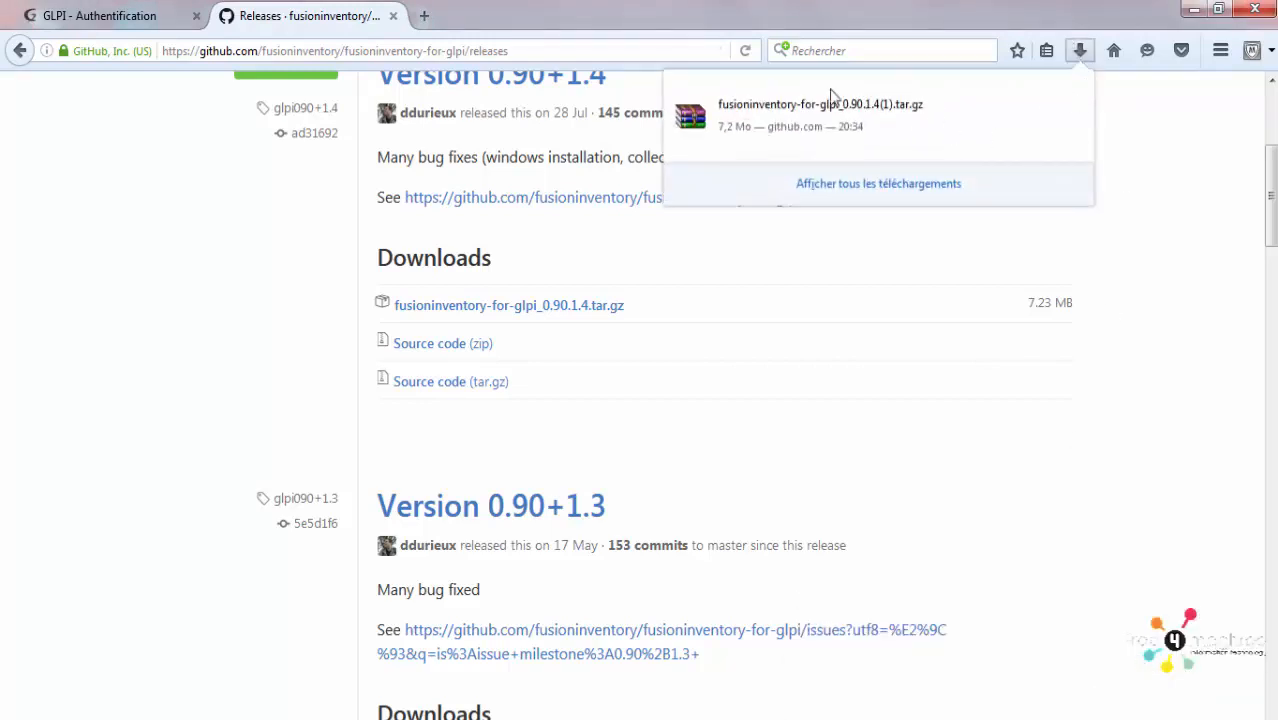
left_click(1068, 60)
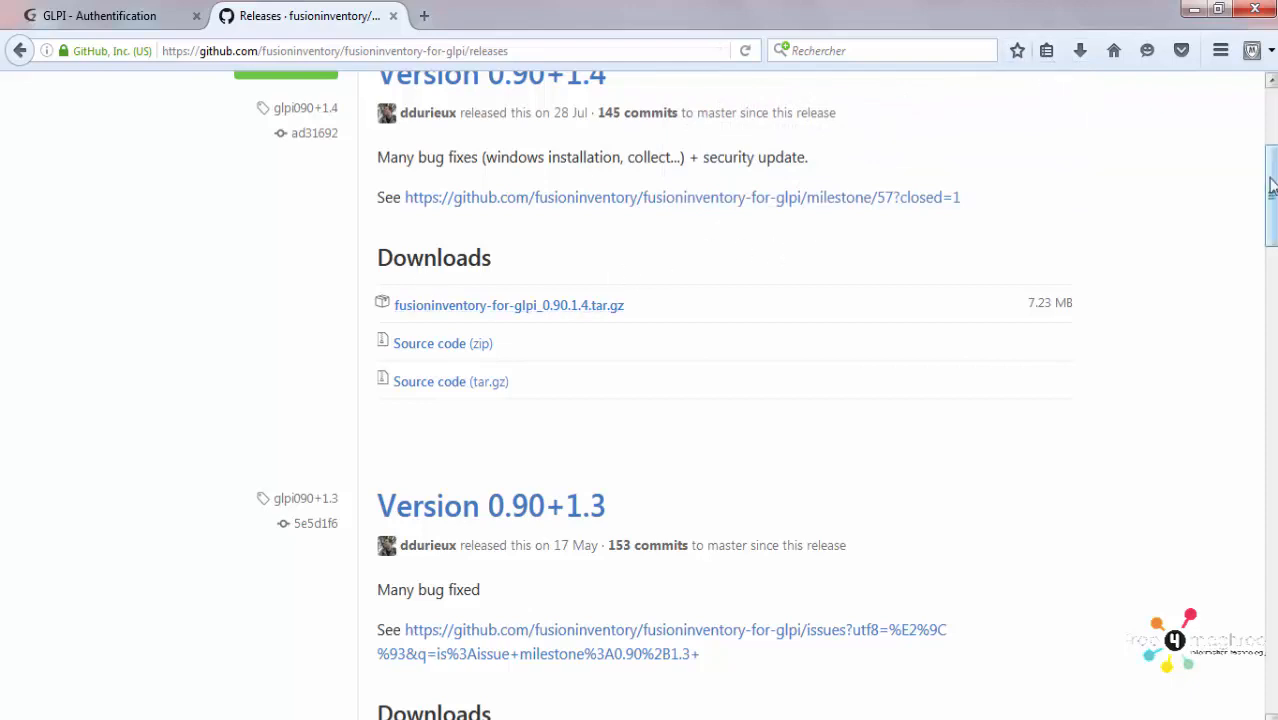
scroll(1272, 178, "up", 1)
scroll(1272, 178, "up", 2)
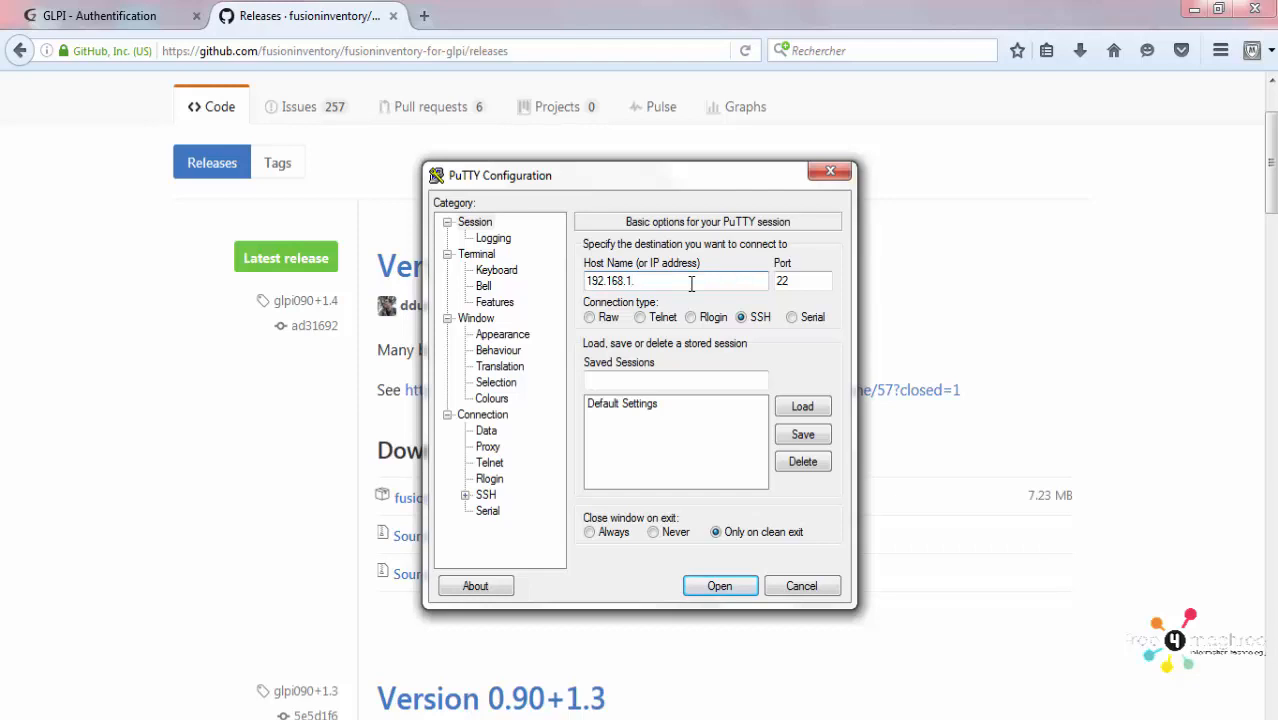
Connect to 192.168.1.6 over SSH on port 22 in PuTTY and log in as root with the account password.
key("Return")
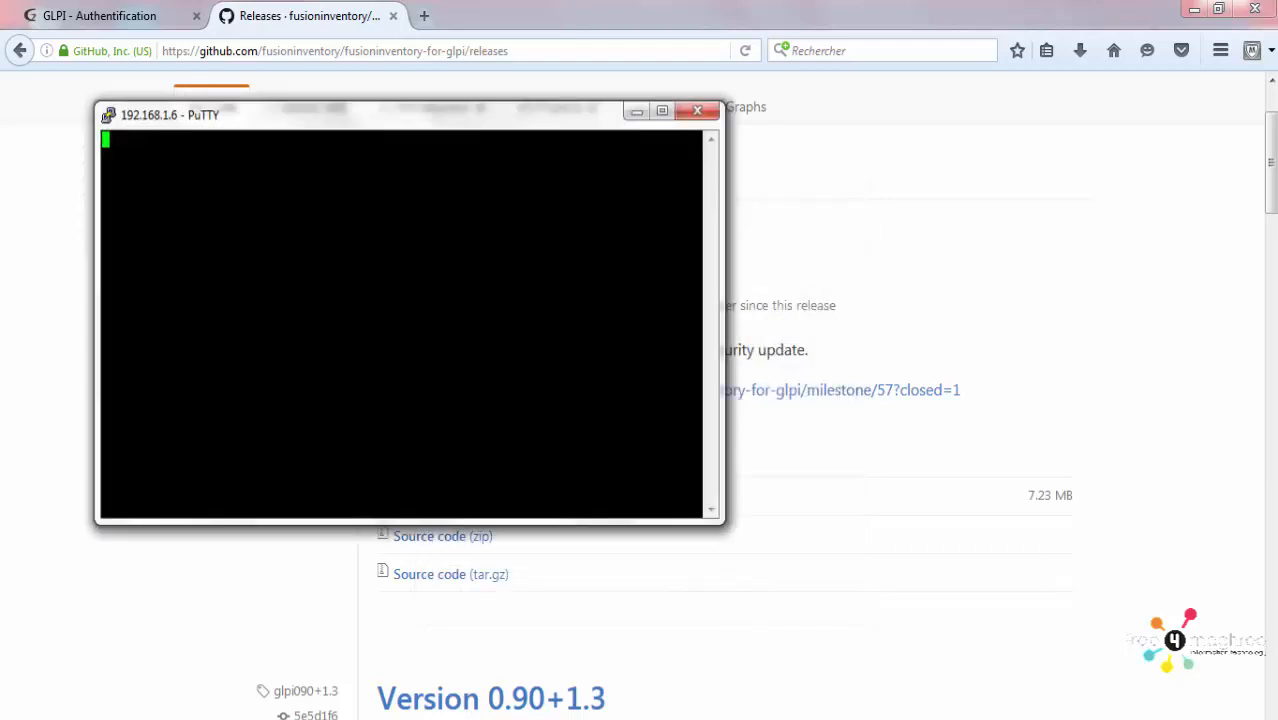
type("root")
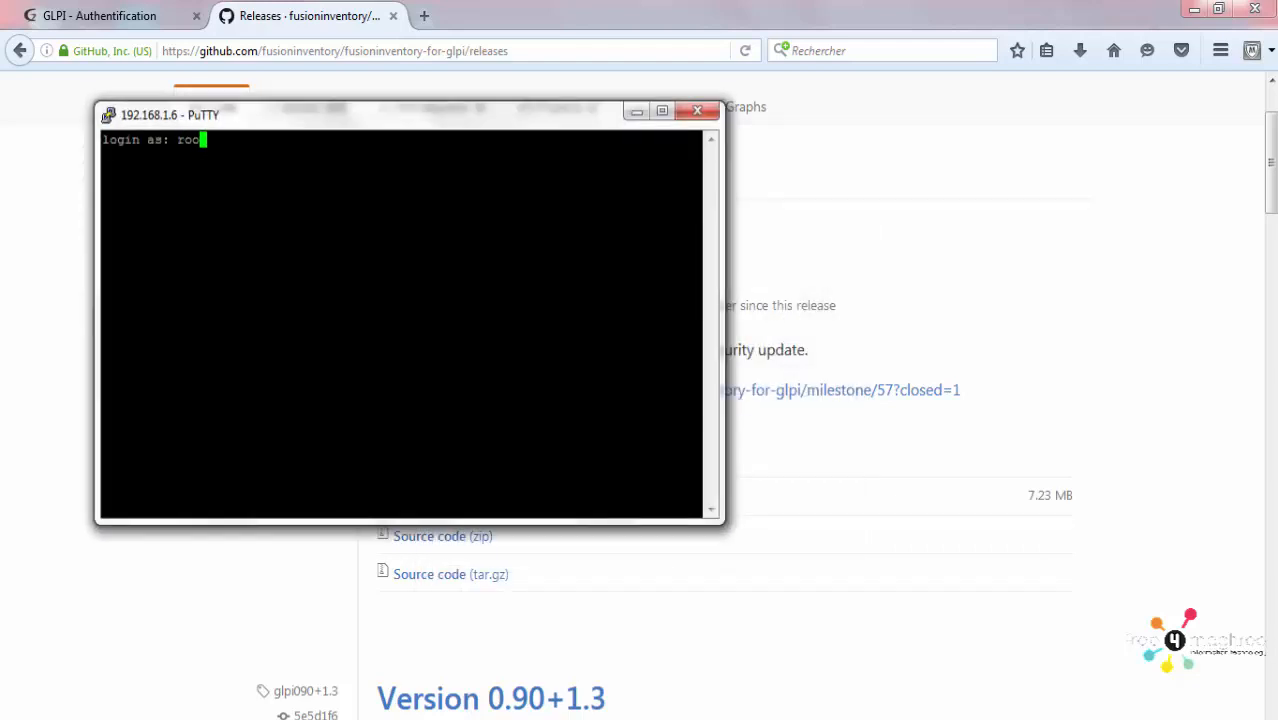
key("Return")
key("Return")
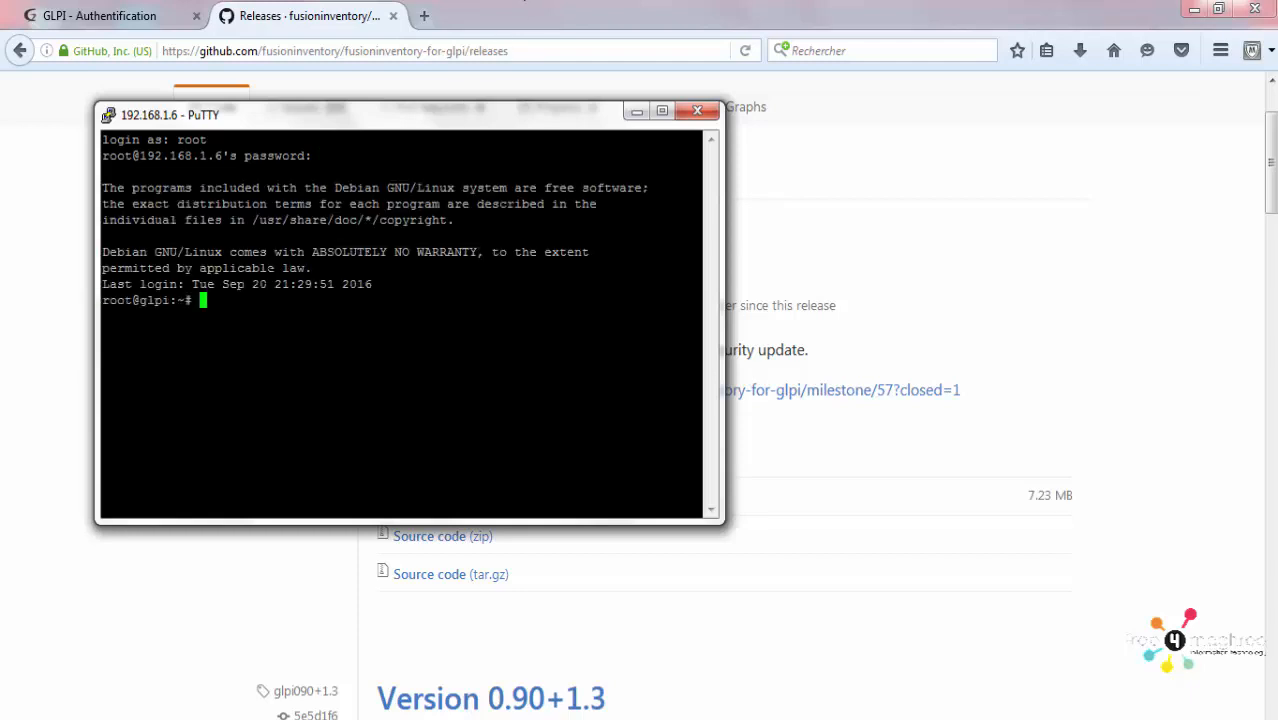
Change to the /var/www/glpi/plugins/ directory and list its contents.
type("cd /var/www/h")
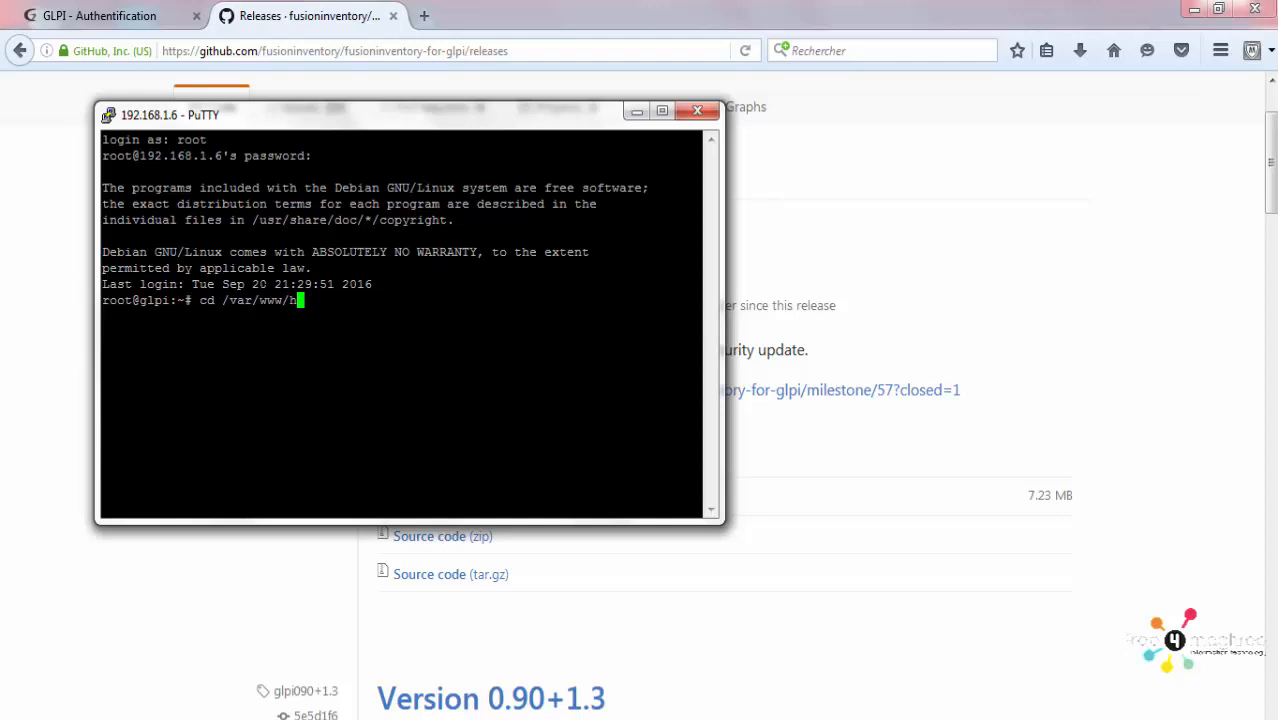
key("Tab")
type("pl")
key("Tab")
key("Return")
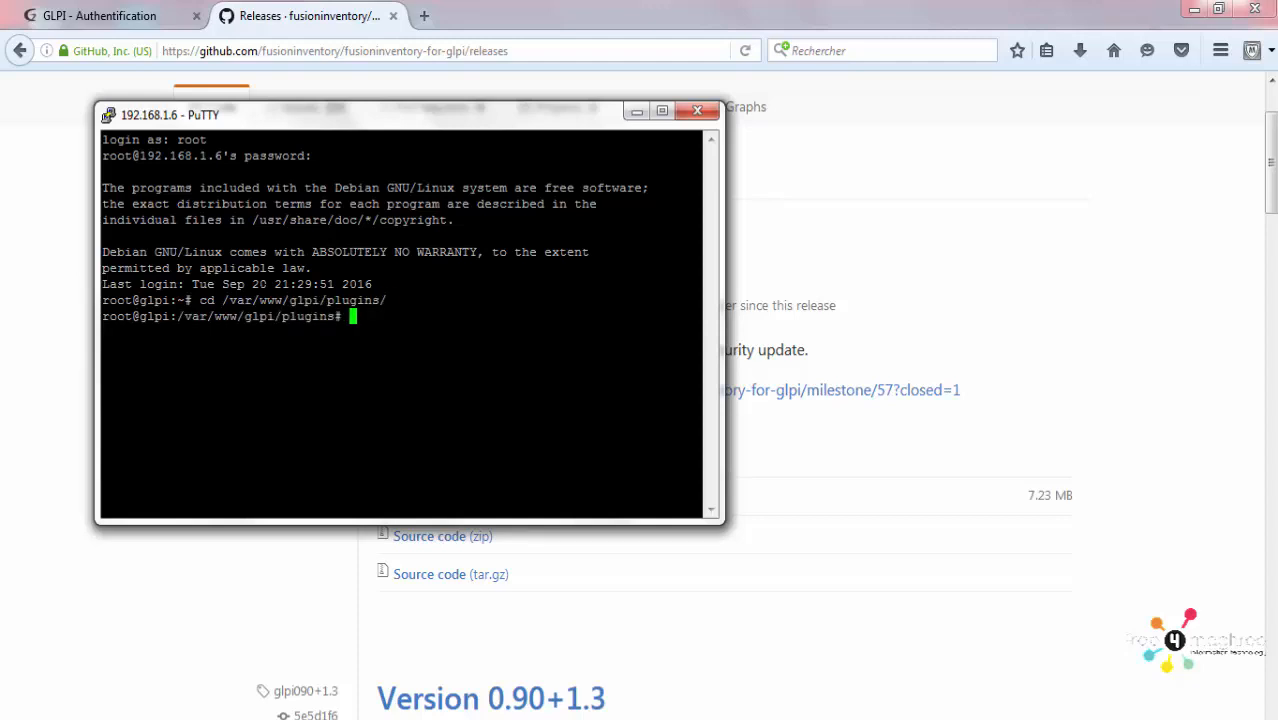
type("ls")
key("Return")
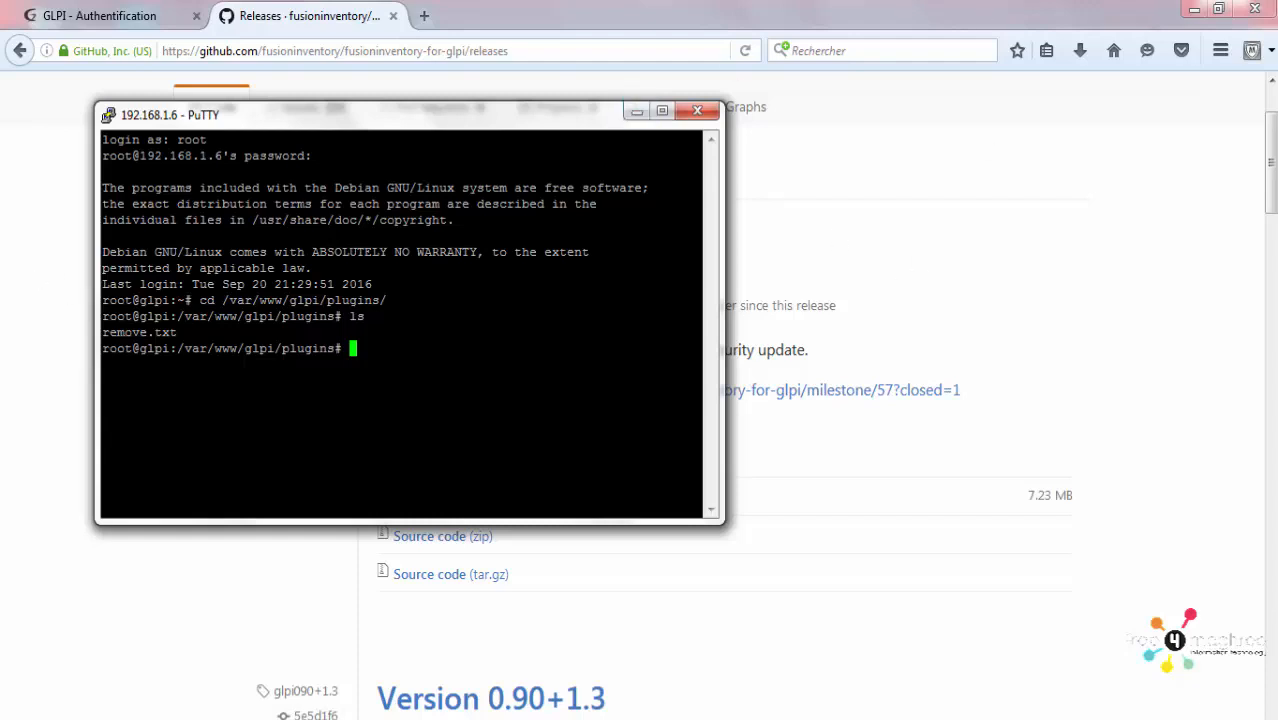
Copy the download link of fusioninventory-for-glpi_0.90.1.4.tar.gz from GitHub and try to fetch it in PuTTY with wget -c.
left_click(914, 234)
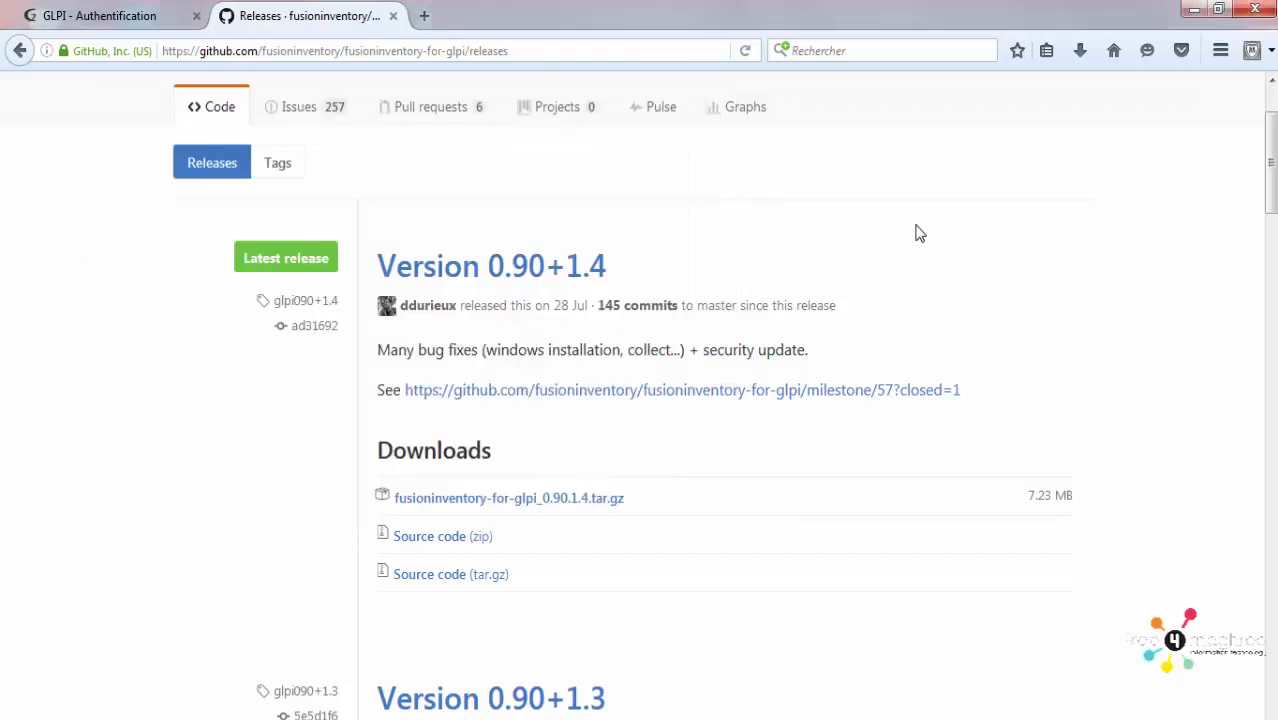
right_click(550, 508)
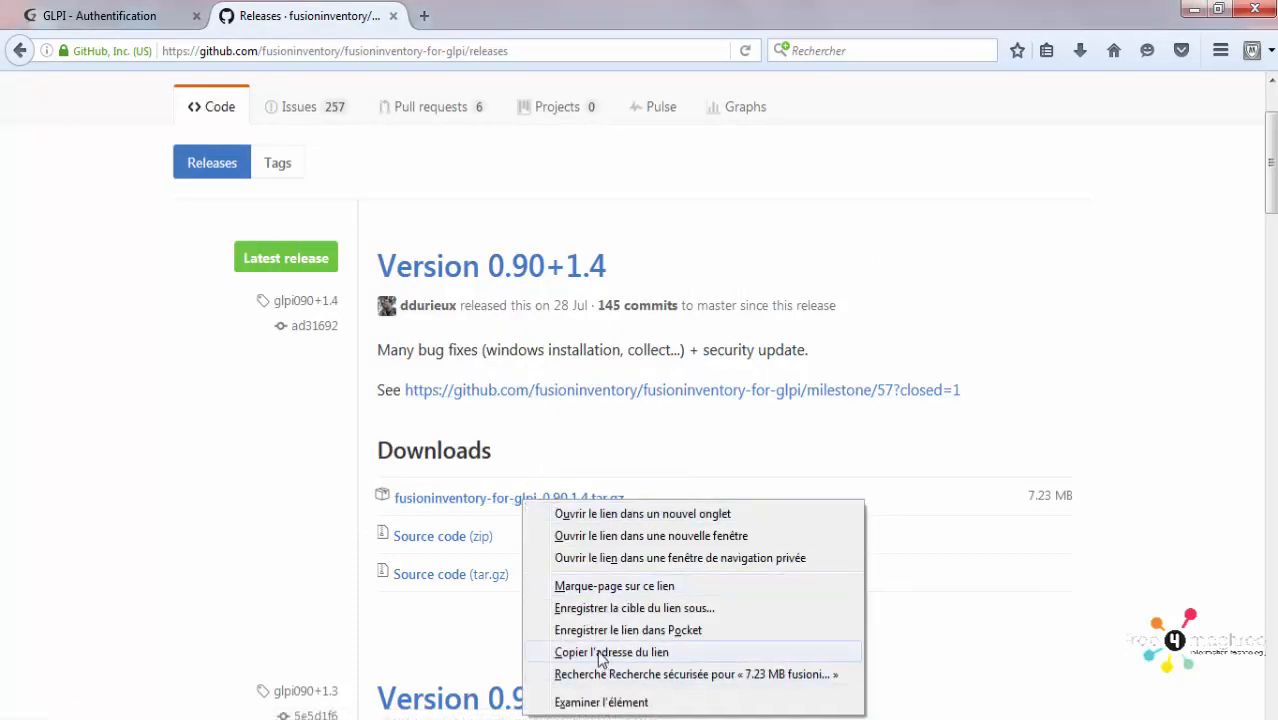
left_click(603, 659)
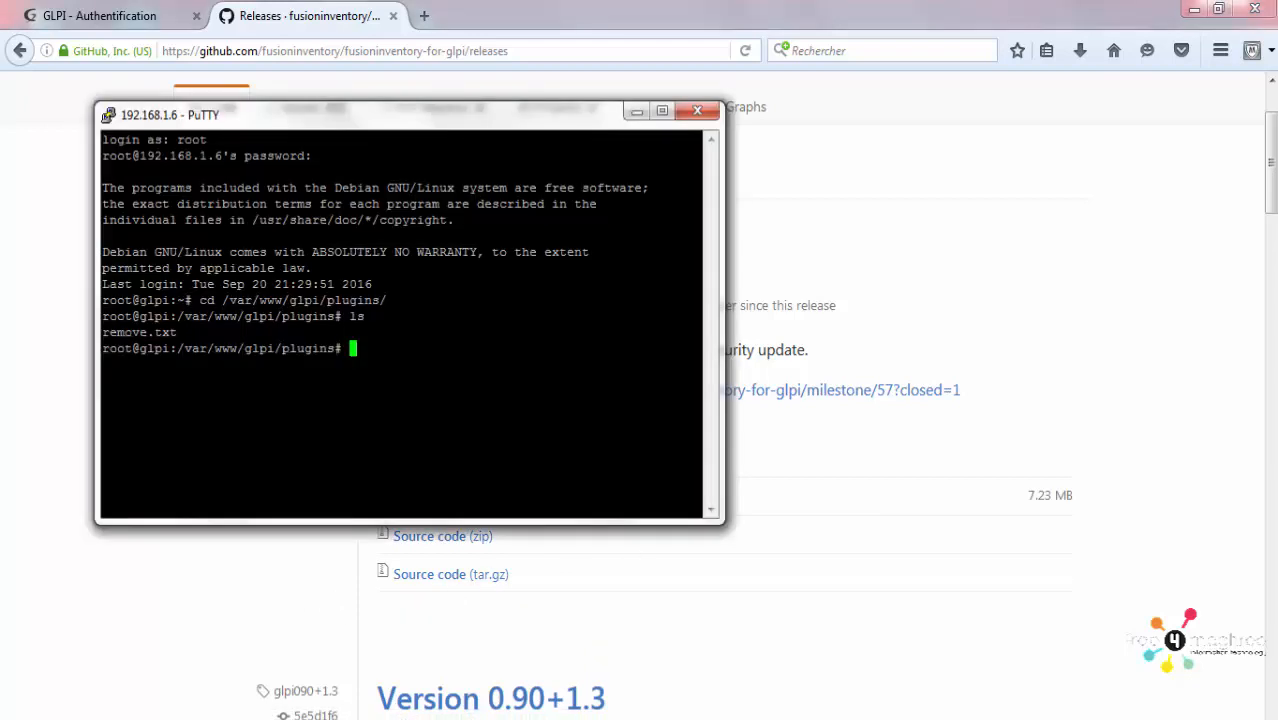
type("get -c")
type("https://github.com/fusioninventory/fusioninventory-for-glpi/releases/download/glpi090%2B1.4/fusioninventory-for-glpi_0.90.1.4.tar.gz")
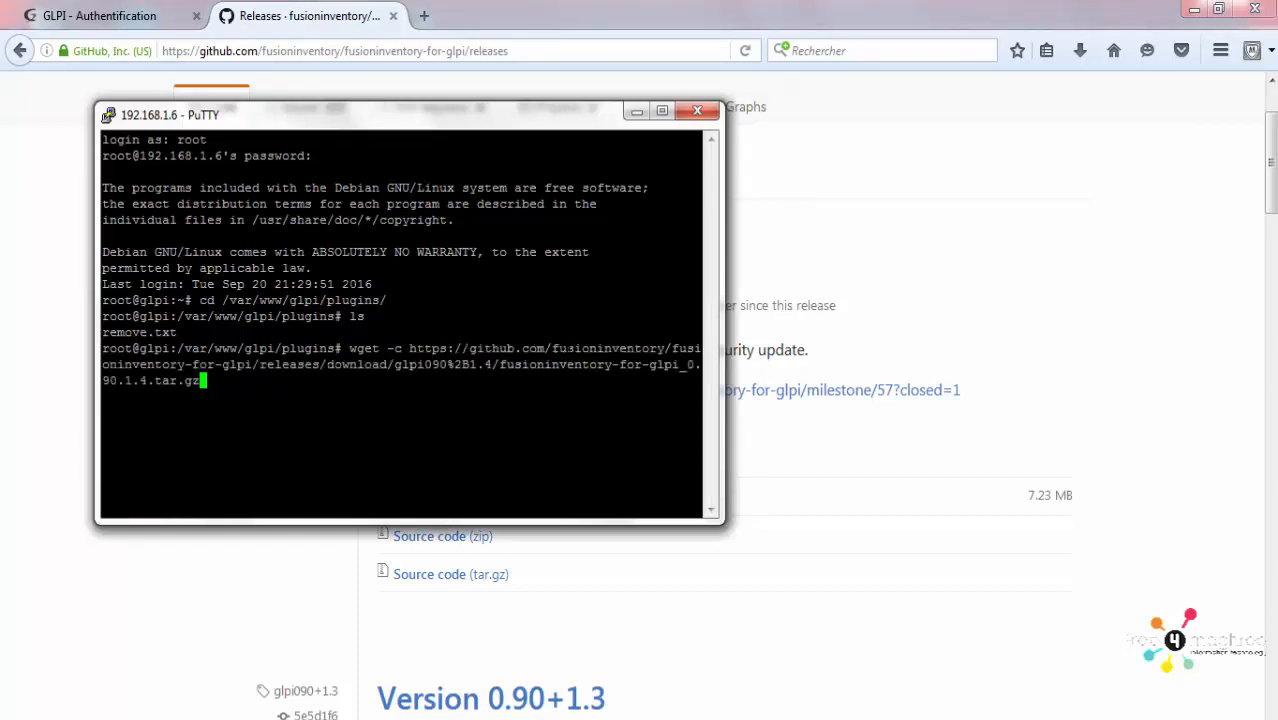
key("Return")
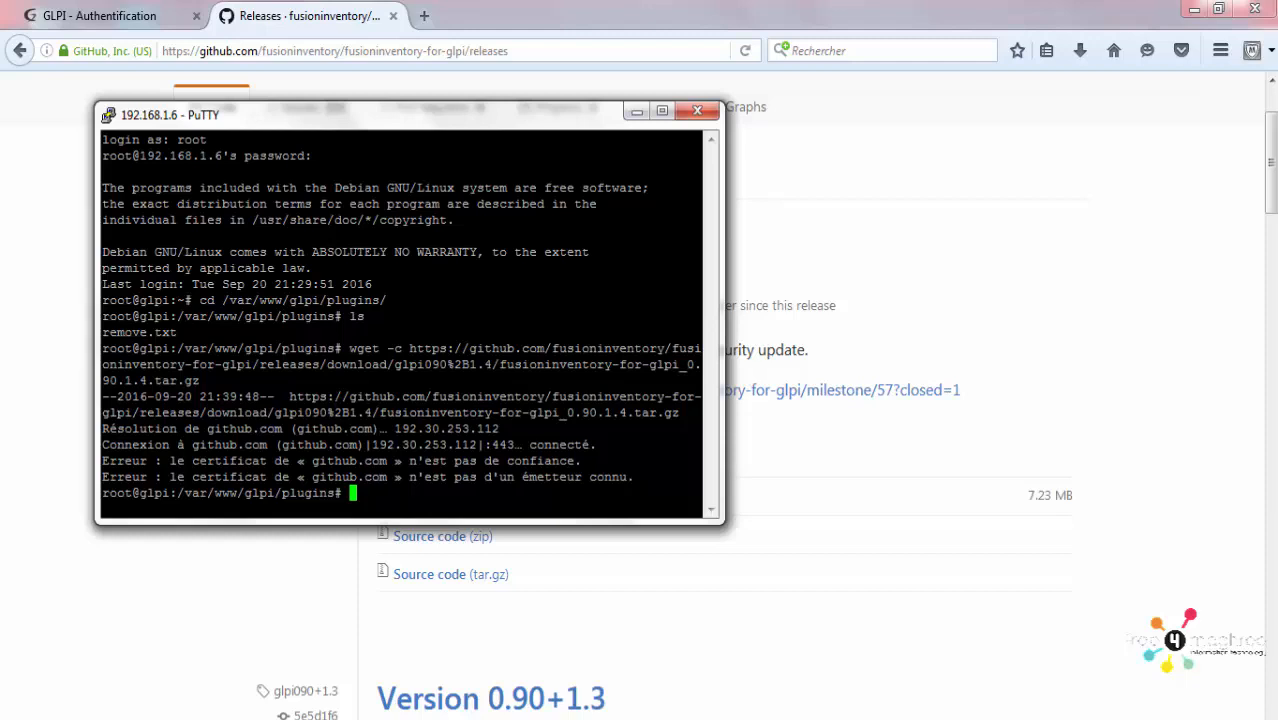
Clear the terminal screen of the SSH session.
type("clear")
key("Return")
type("cle")
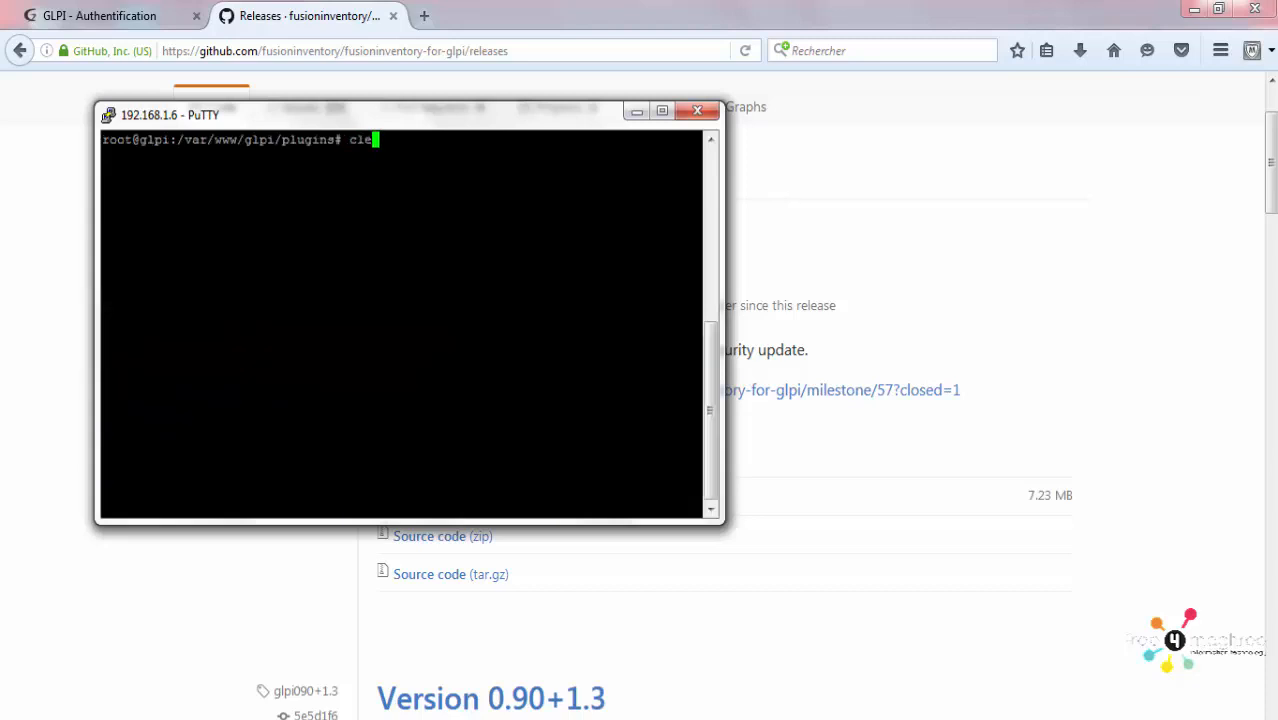
type("ar")
key("Return")
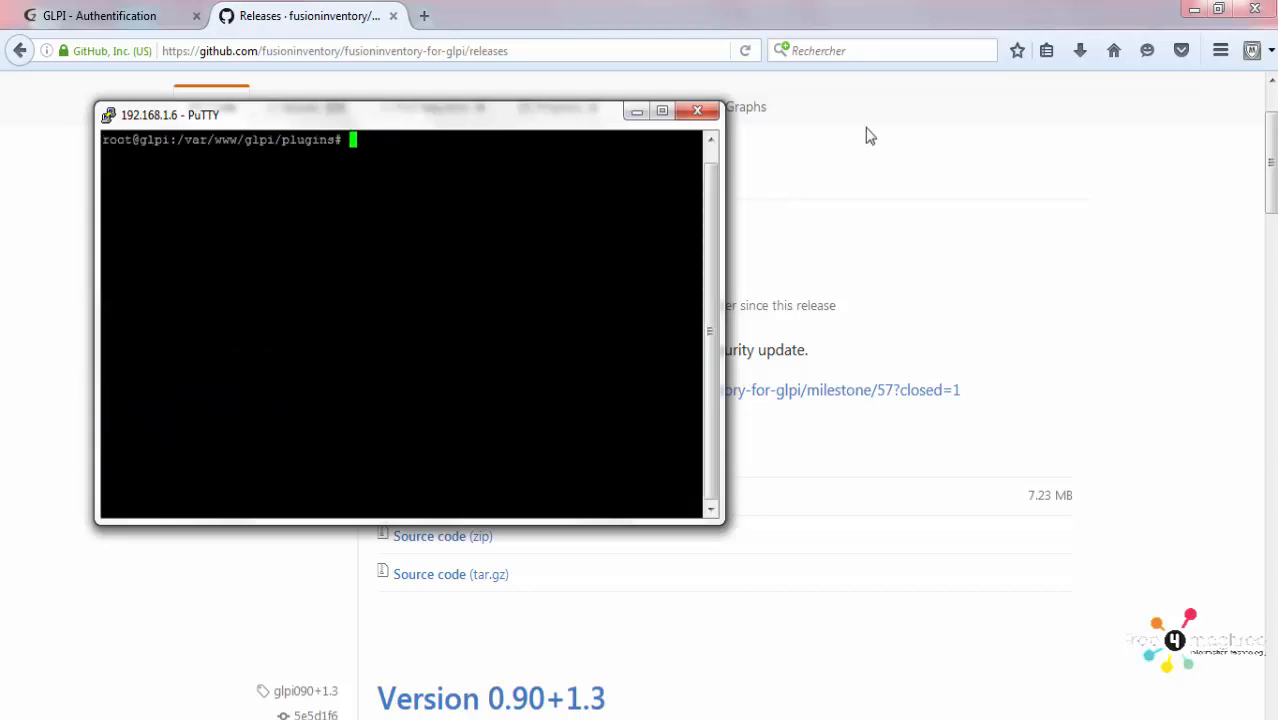
left_click_drag(706, 240, 706, 207)
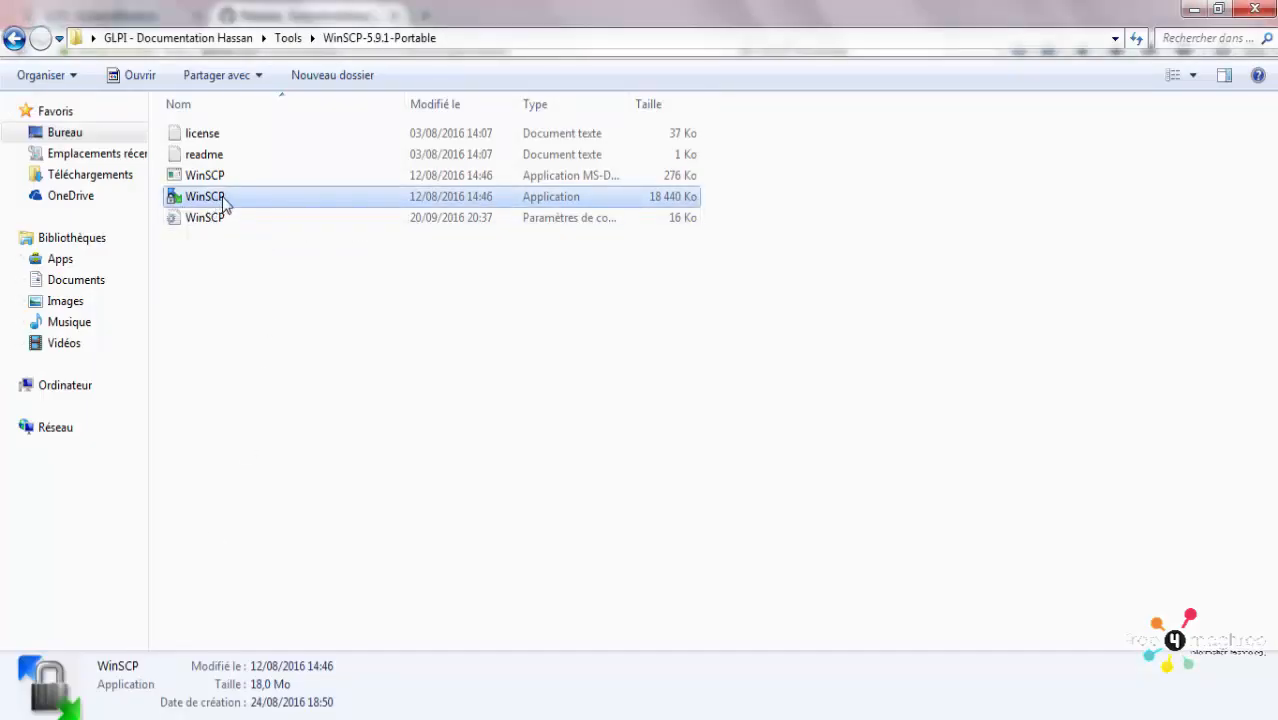
Switch to Snipping Tool, circle the user name and password fields on the WinSCP login capture, and minimise its window.
mouse_move(224, 201)
key("alt+Tab")
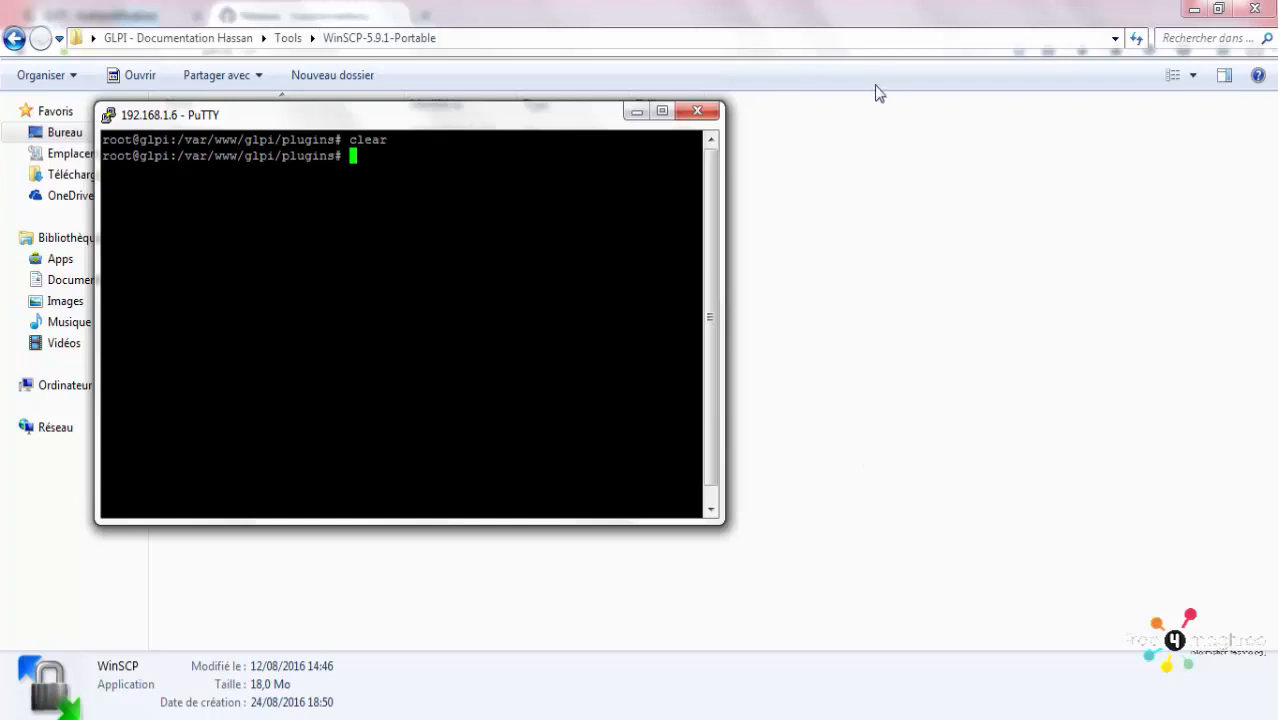
left_click(636, 111)
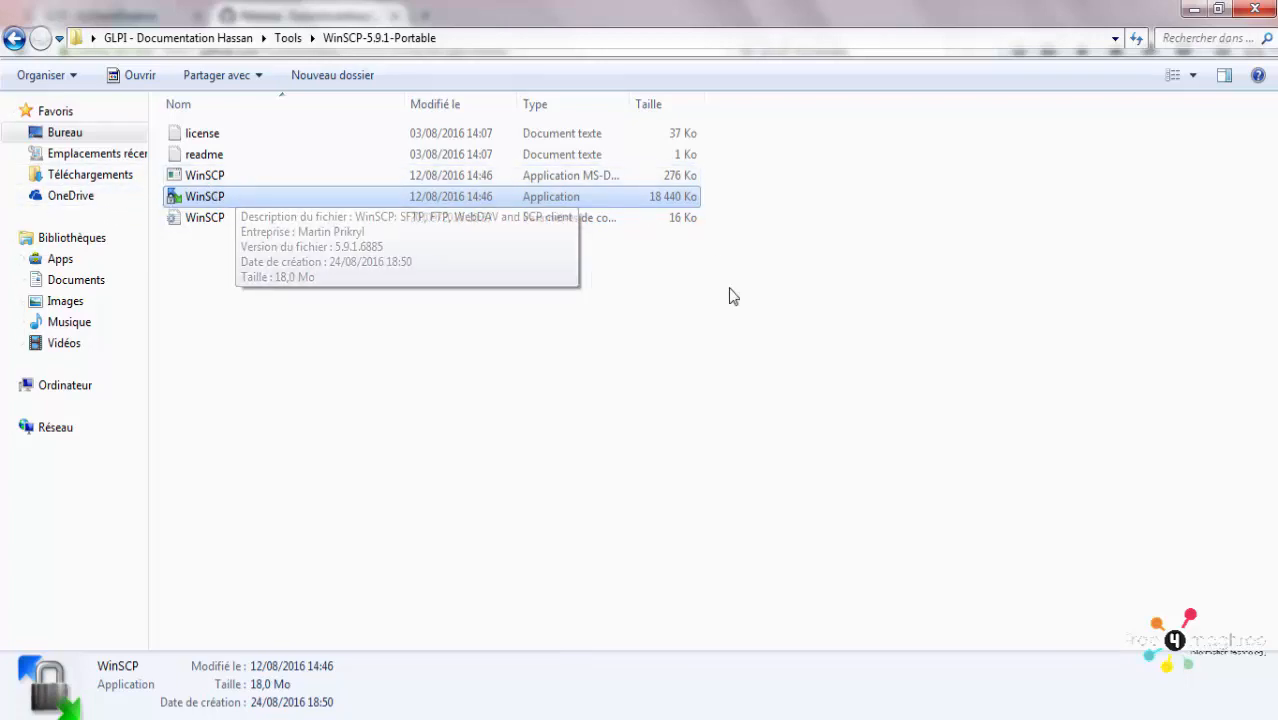
left_click(800, 719)
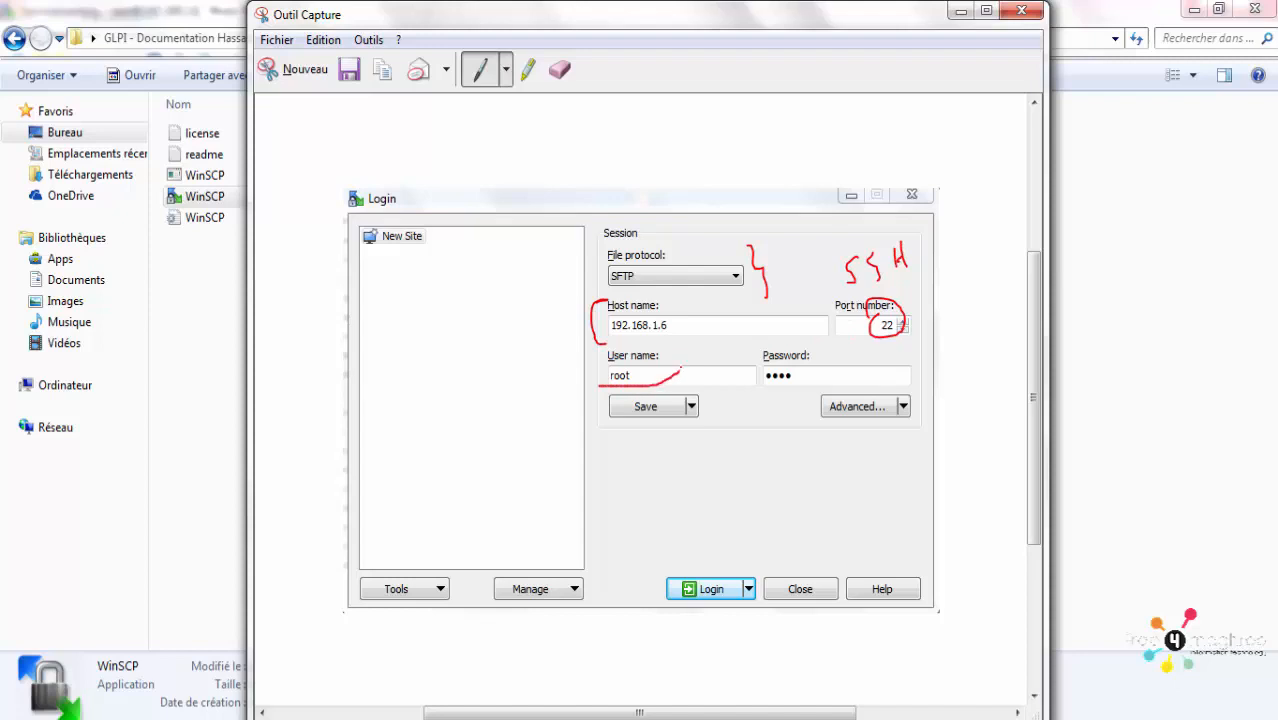
mouse_move(736, 394)
left_mouse_down()
mouse_move(803, 389)
mouse_move(740, 394)
left_mouse_up()
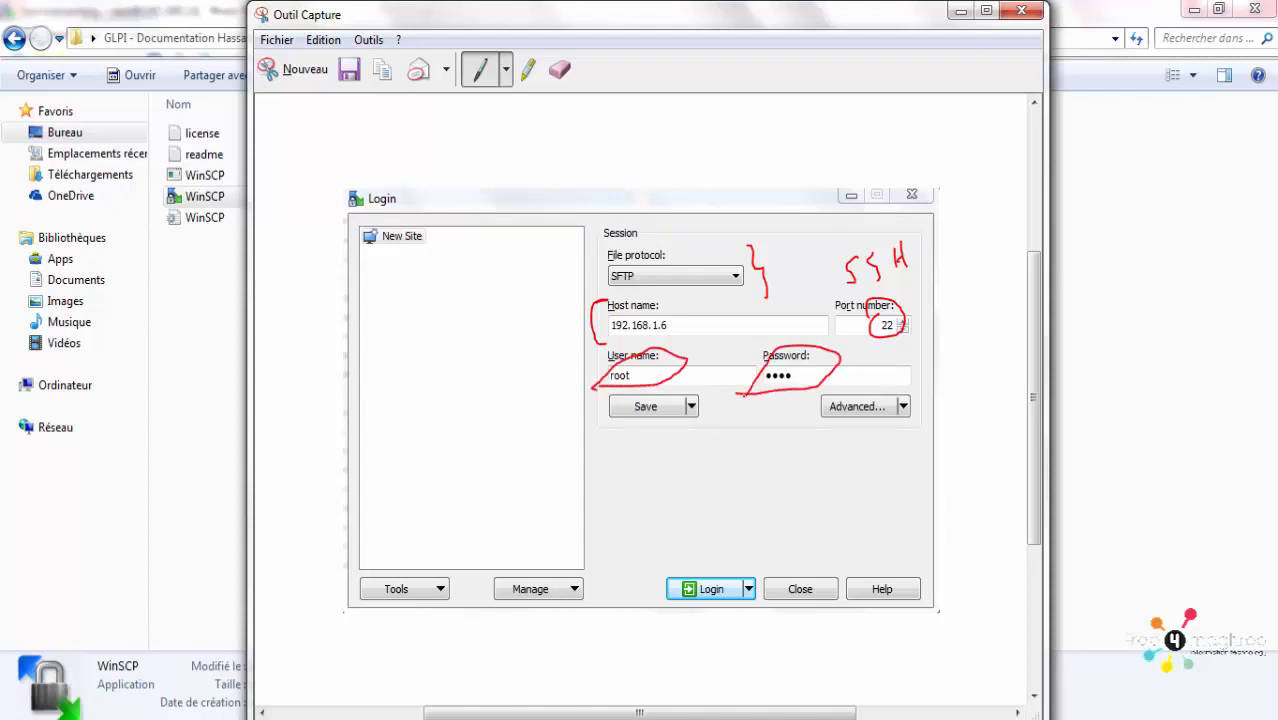
left_click(962, 11)
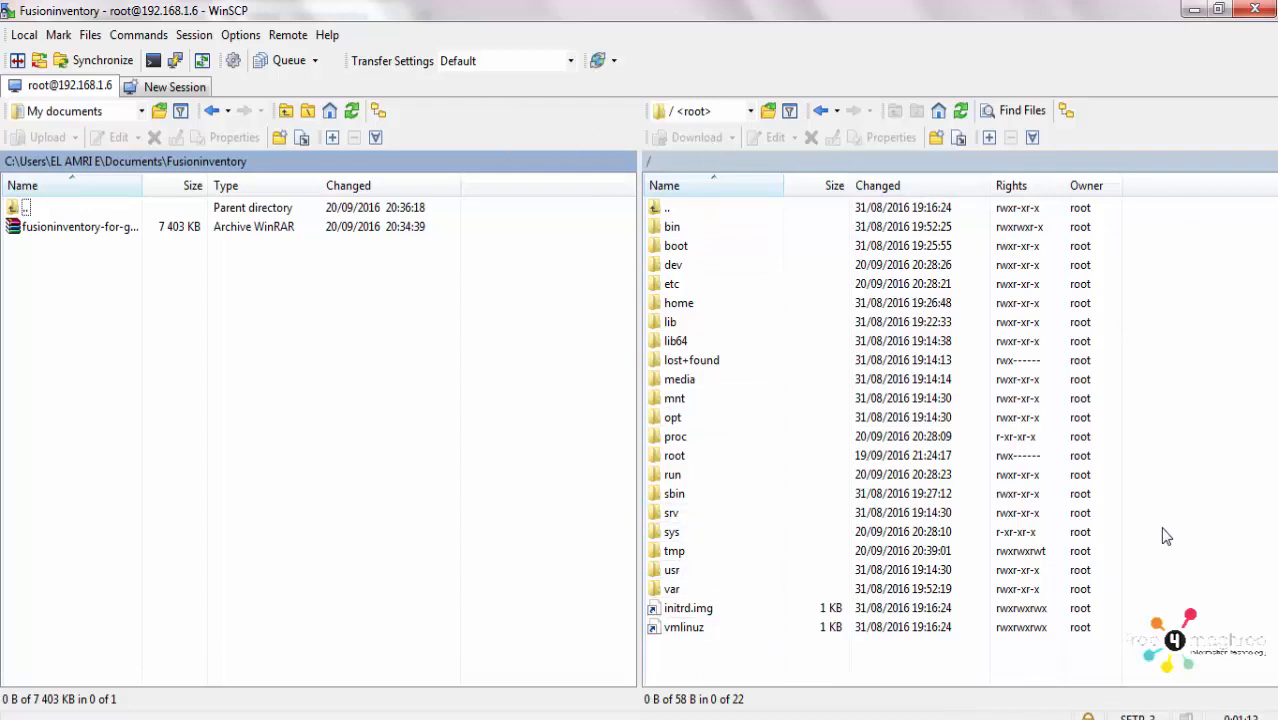
In WinSCP, widen the local Name column to show full file names and select the FusionInventory archive.
left_click(751, 111)
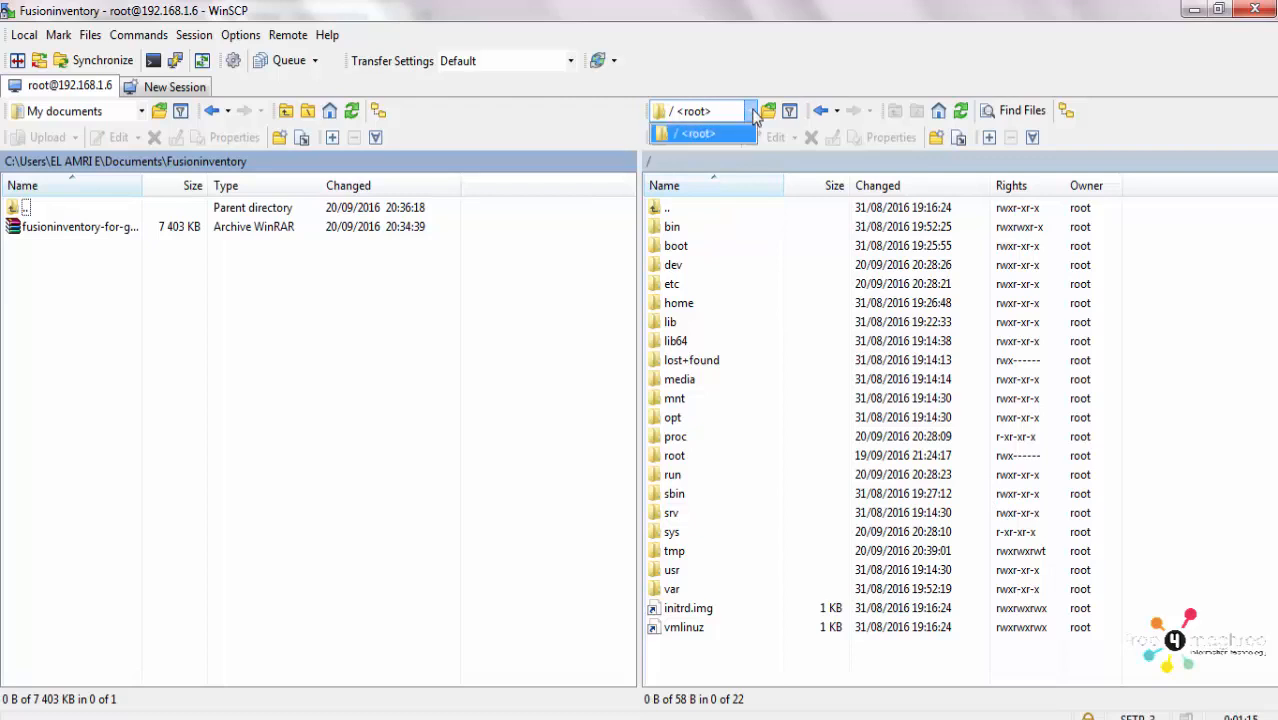
left_click(753, 110)
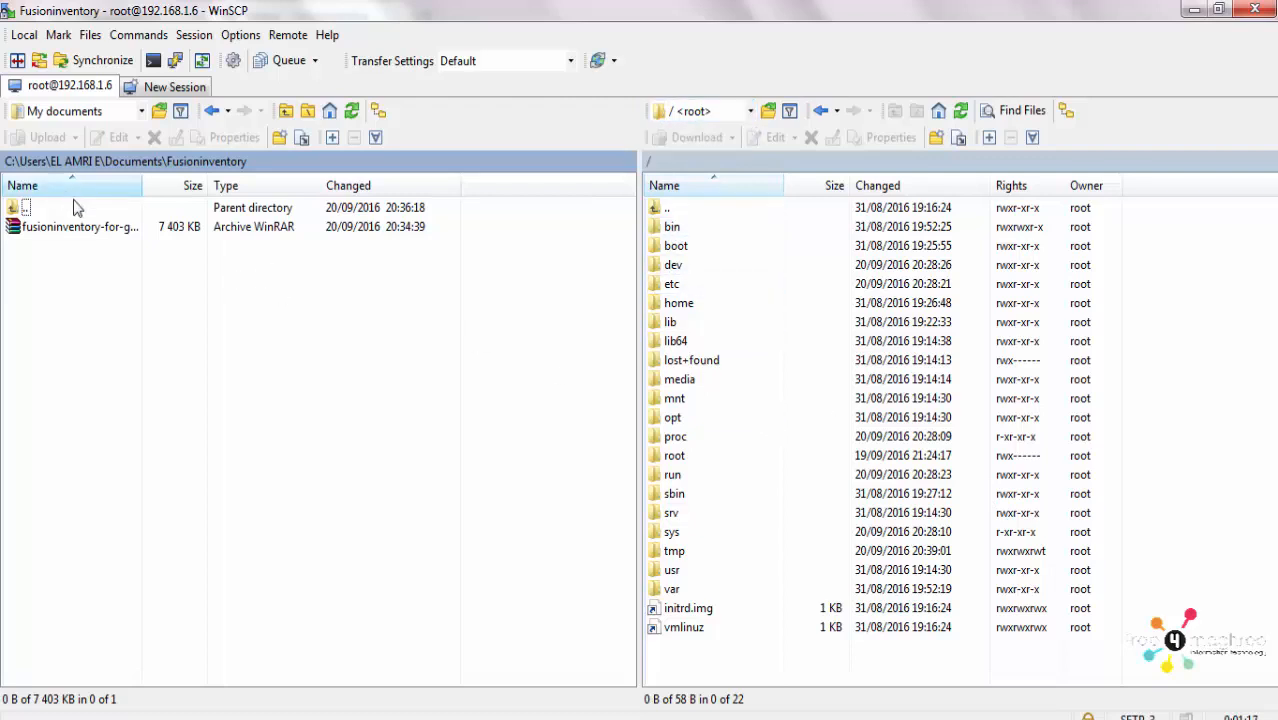
left_click(80, 230)
left_click_drag(142, 185, 277, 178)
left_click(193, 294)
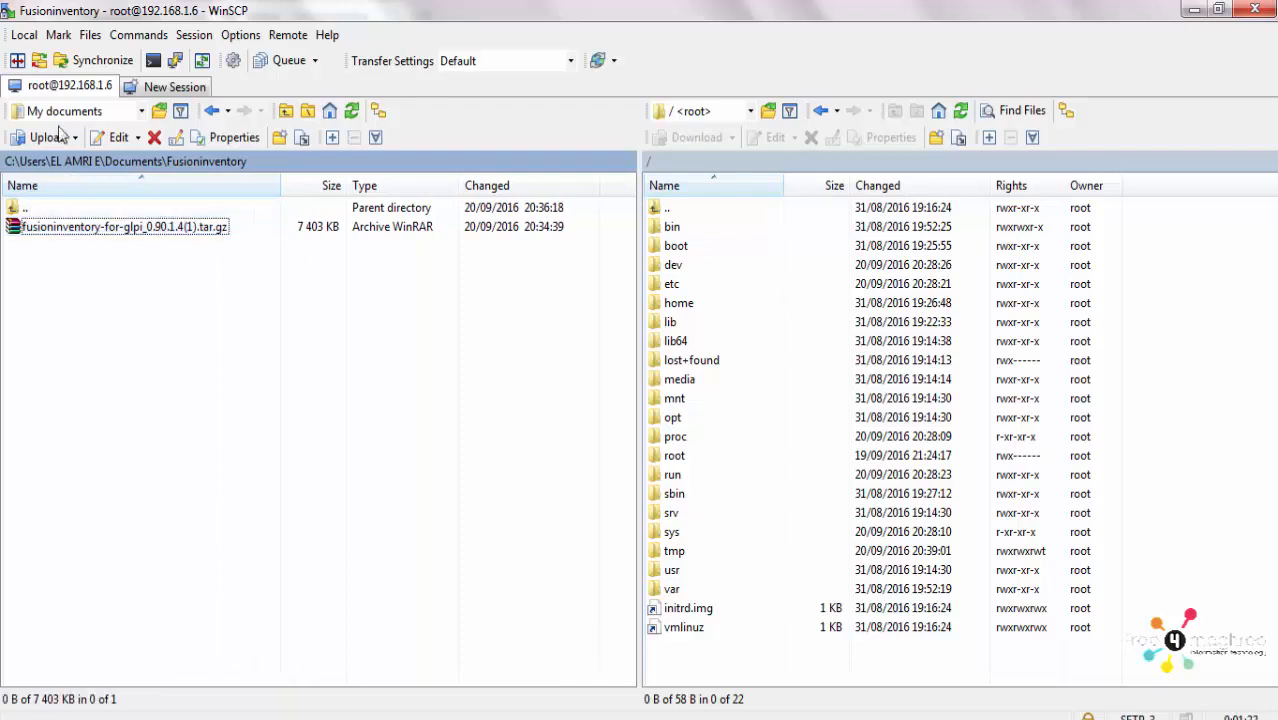
left_click(66, 229)
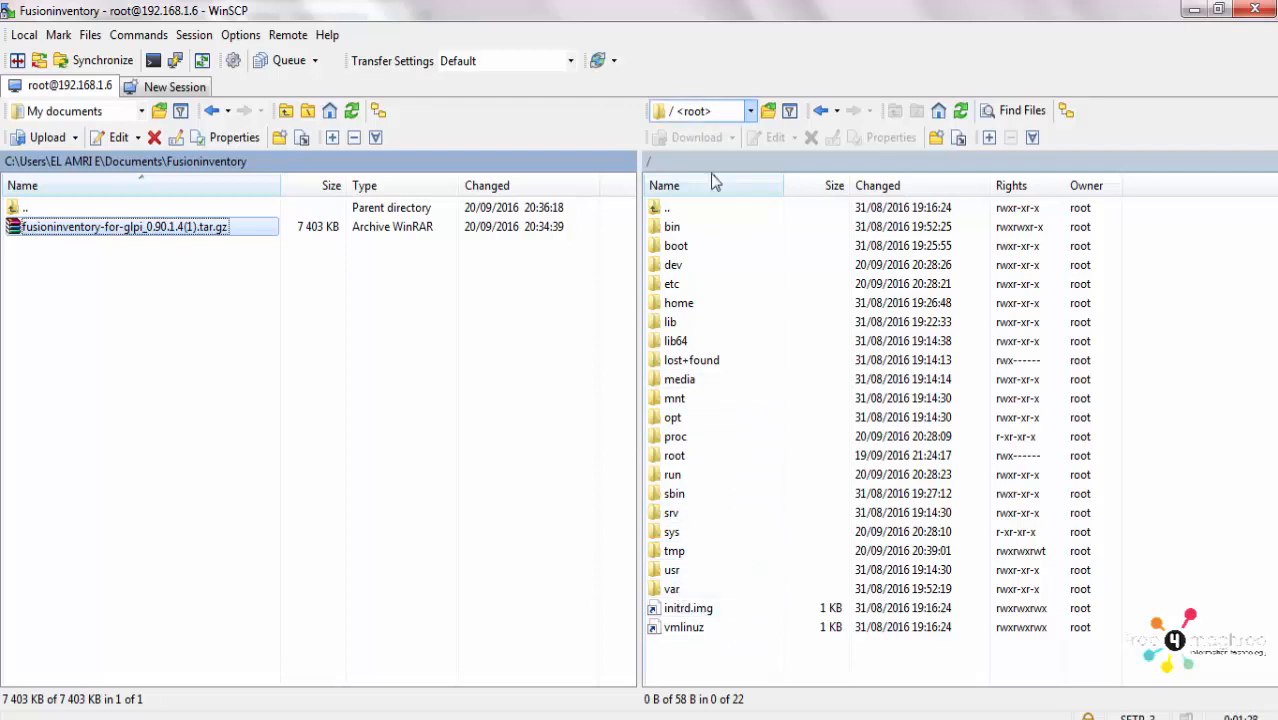
Browse the remote server down to /var/www/glpi, reverse the name sort order, and return to the root directory.
double_click(688, 589)
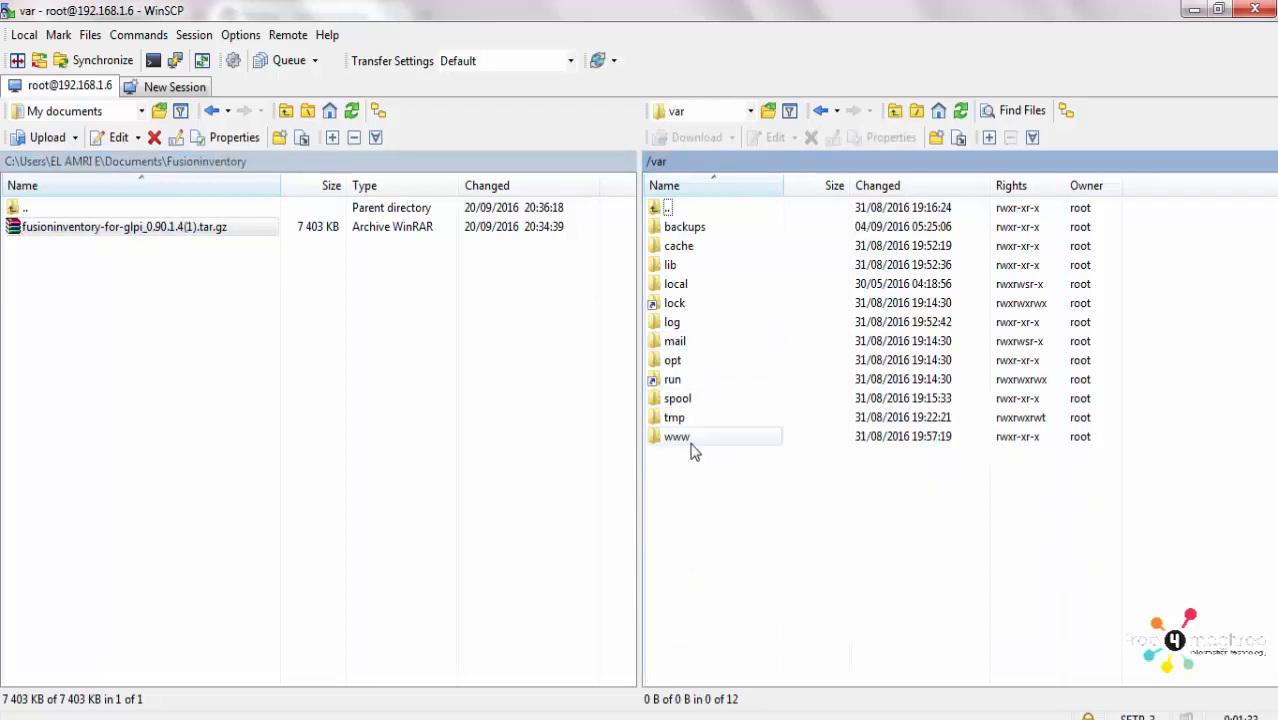
double_click(688, 440)
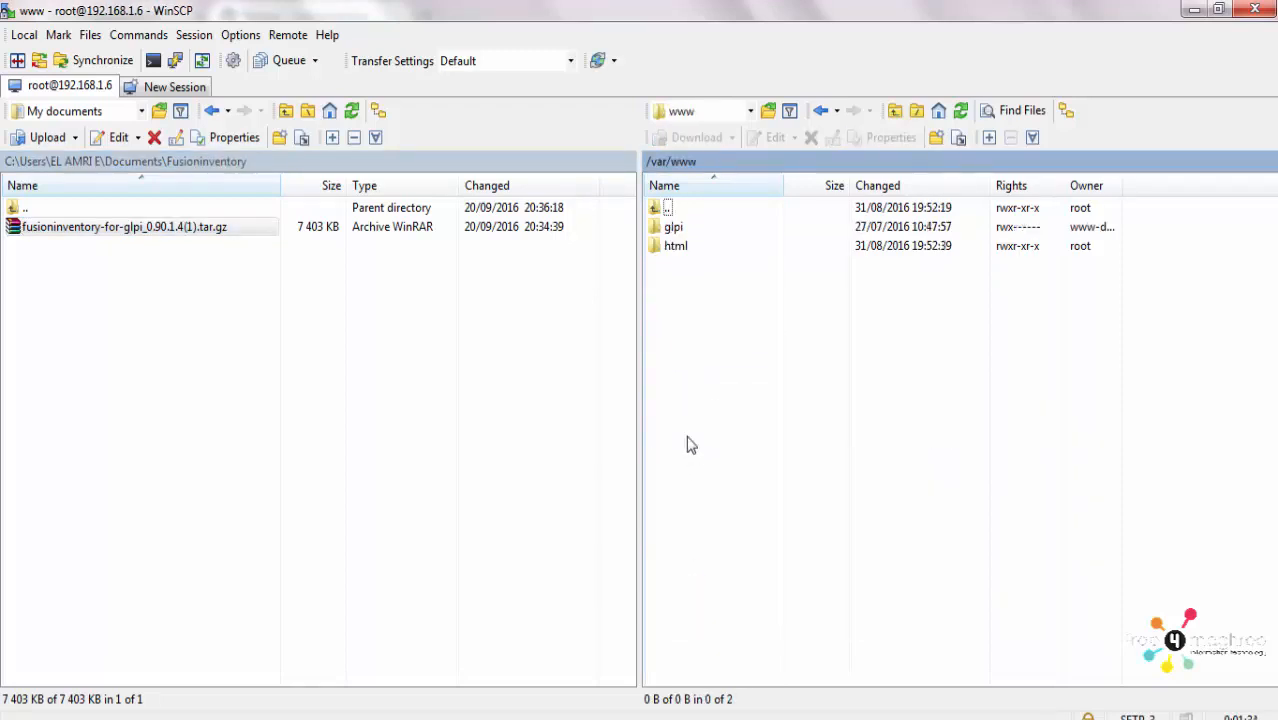
double_click(692, 228)
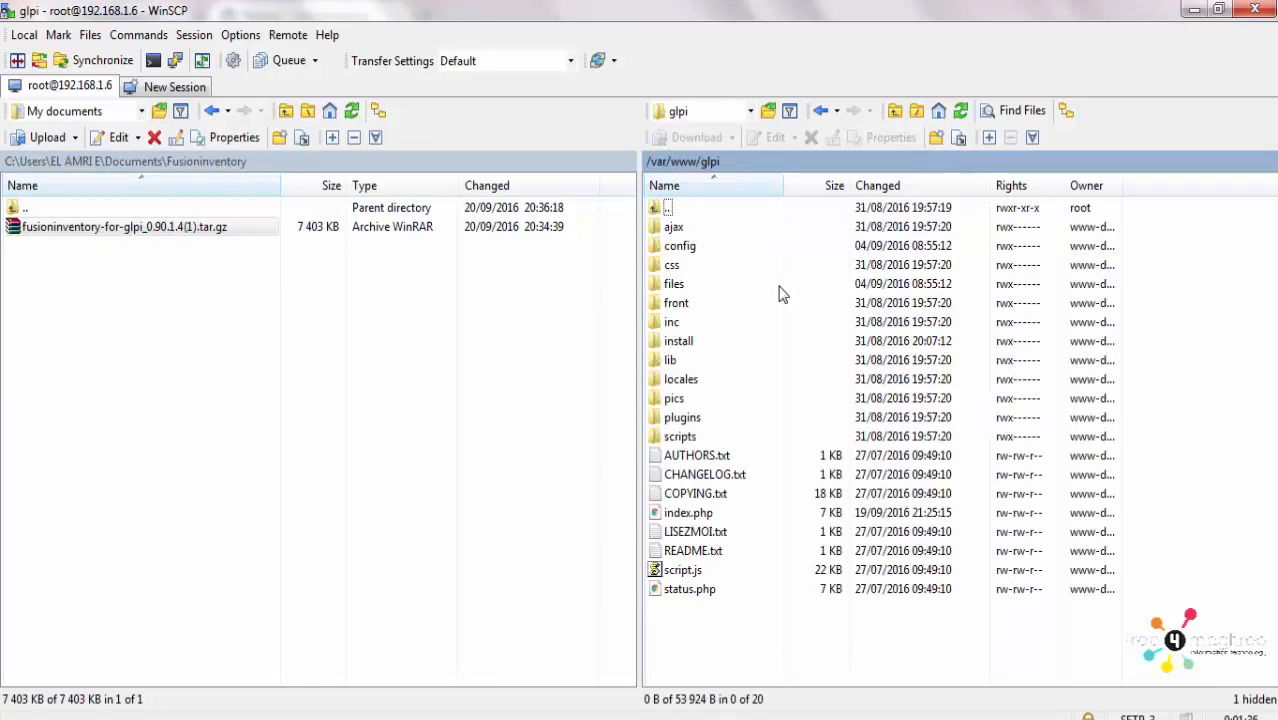
left_click(676, 188)
double_click(670, 210)
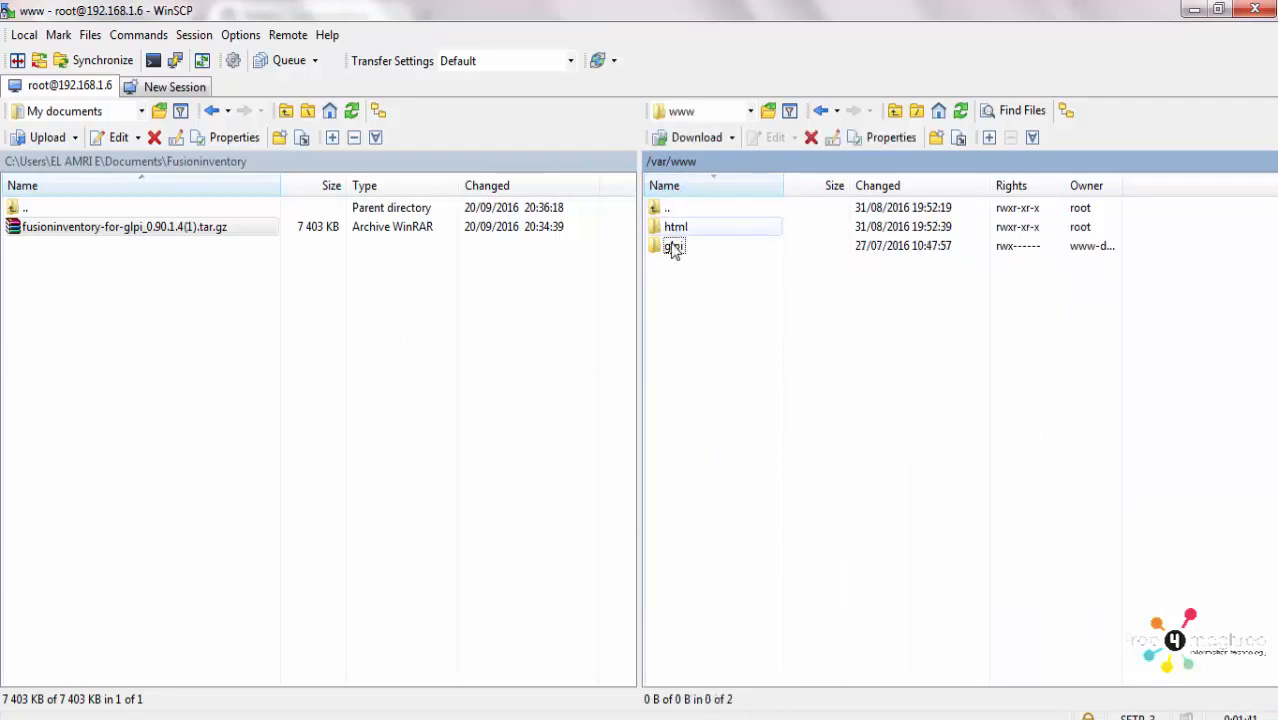
double_click(663, 210)
double_click(663, 210)
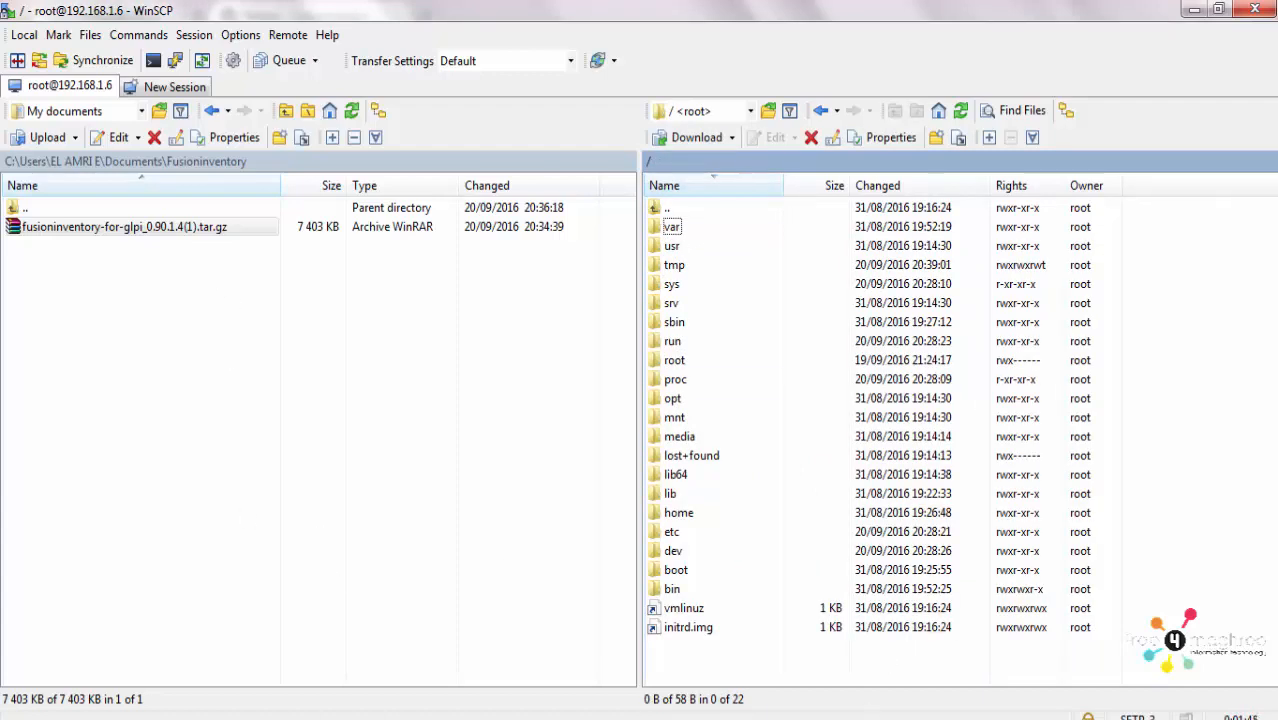
key("alt+Tab")
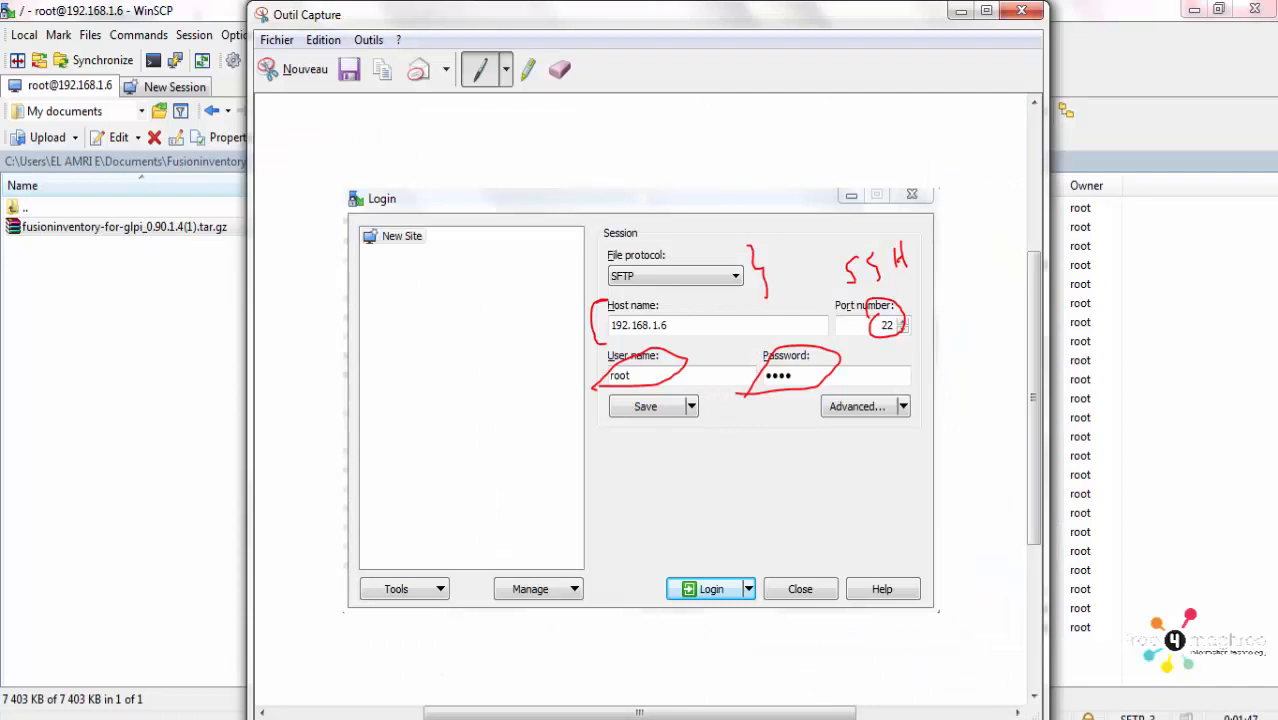
key("alt+Tab")
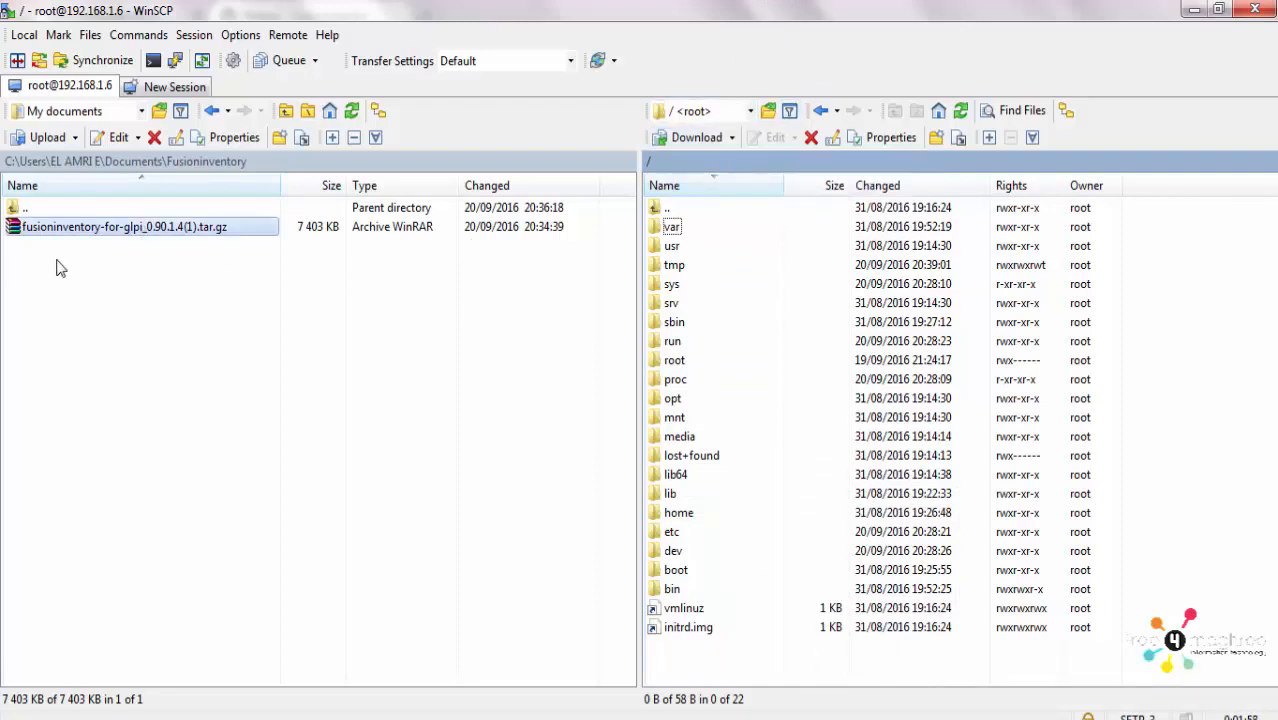
Select the local FusionInventory archive and open the /var/www/glpi/plugins directory on the server.
left_click(110, 229)
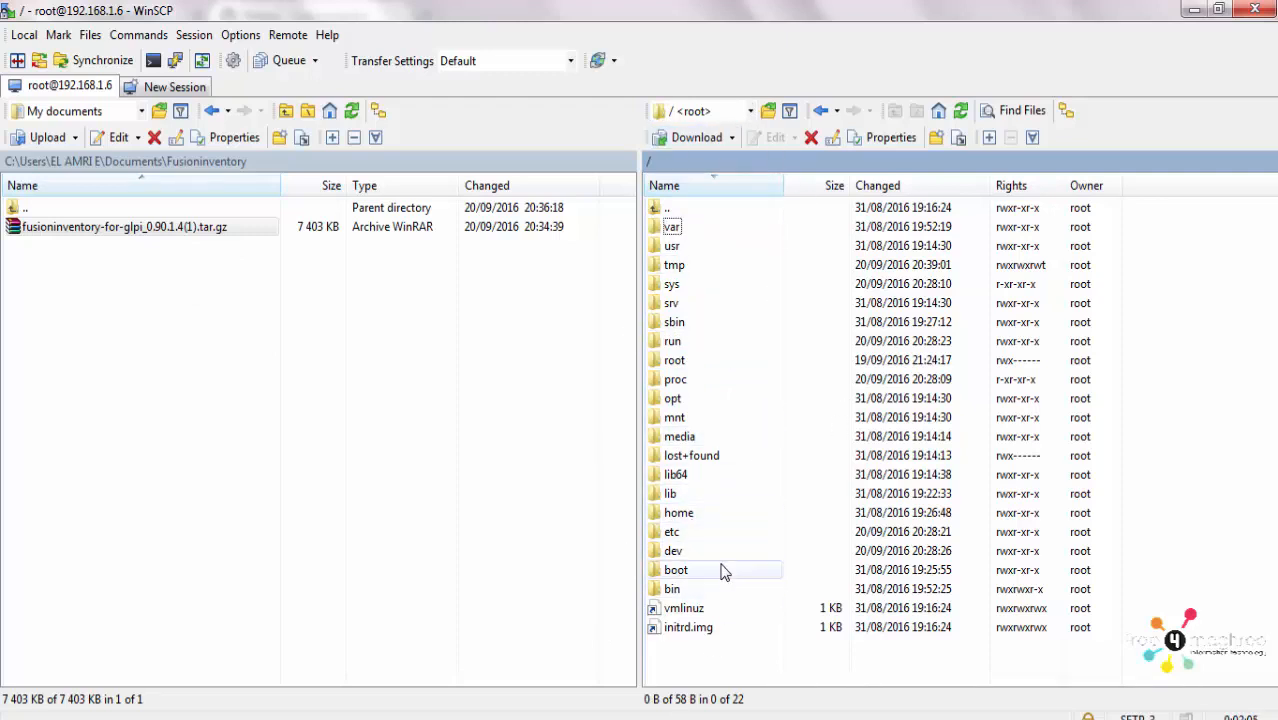
double_click(670, 228)
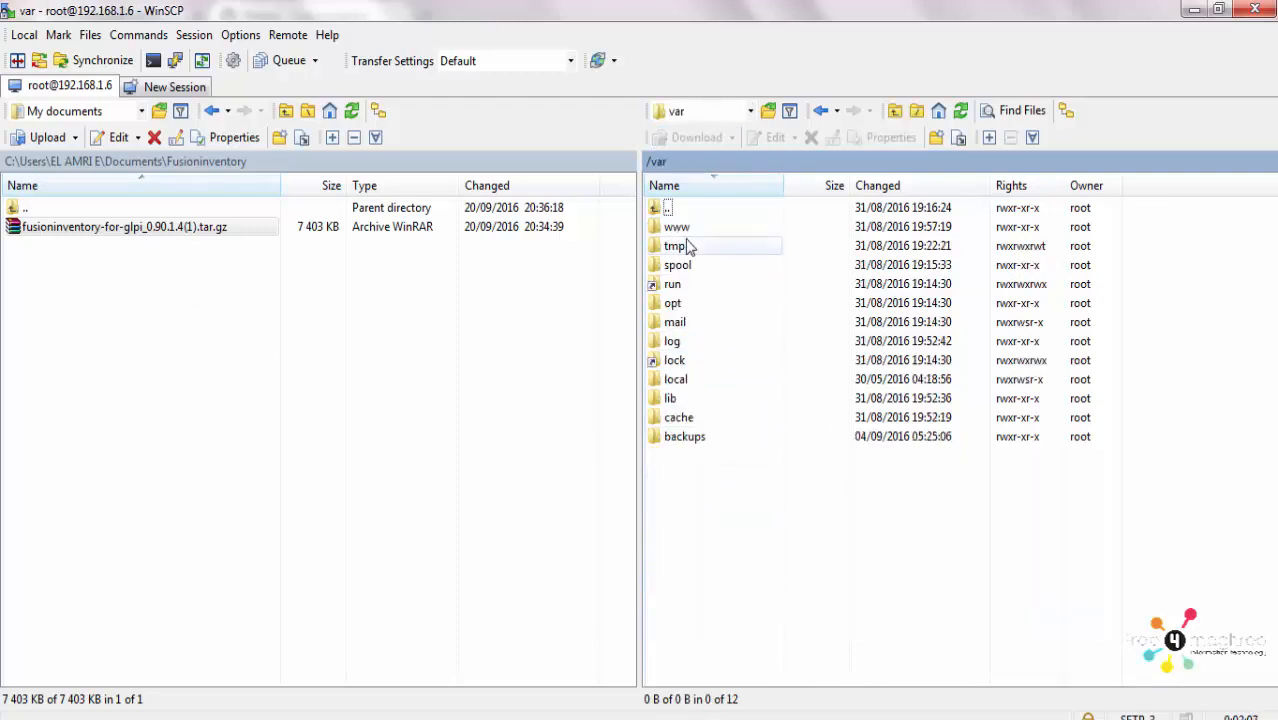
double_click(685, 229)
double_click(676, 248)
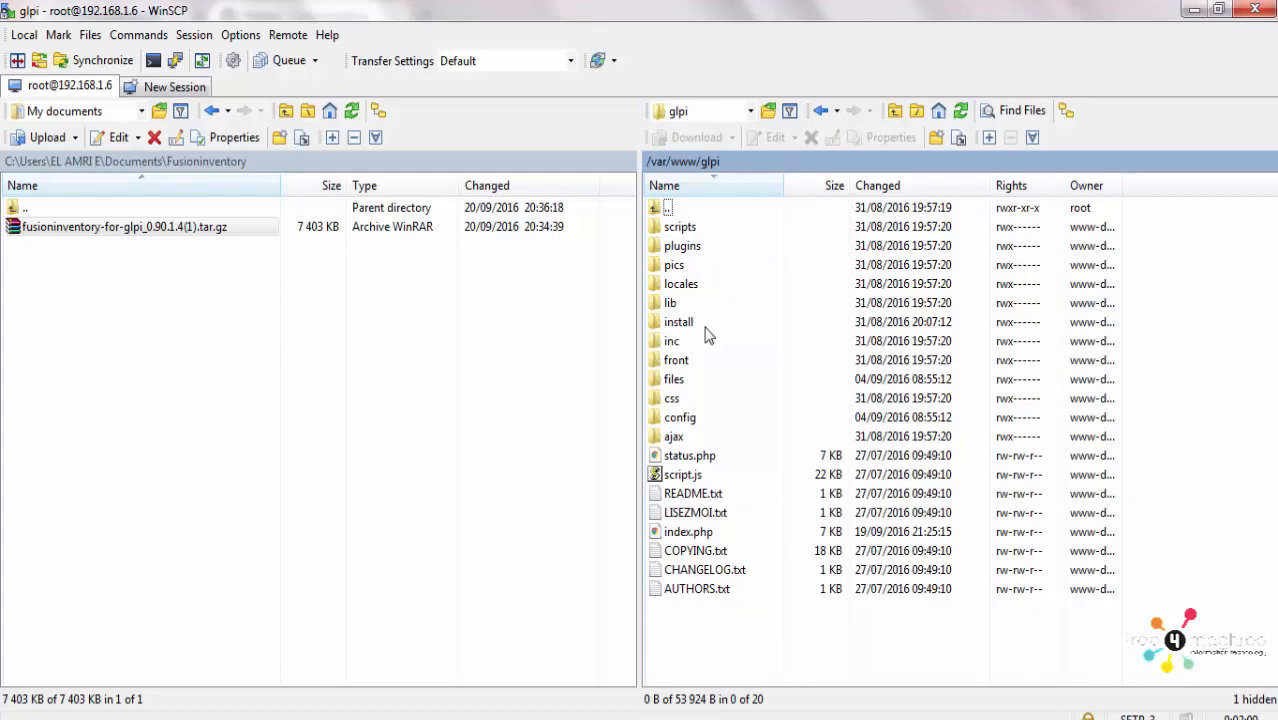
double_click(682, 246)
Upload fusioninventory-for-glpi_0.90.1.4(1).tar.gz from the local folder to /var/www/glpi/plugins on the server.
left_click(182, 229)
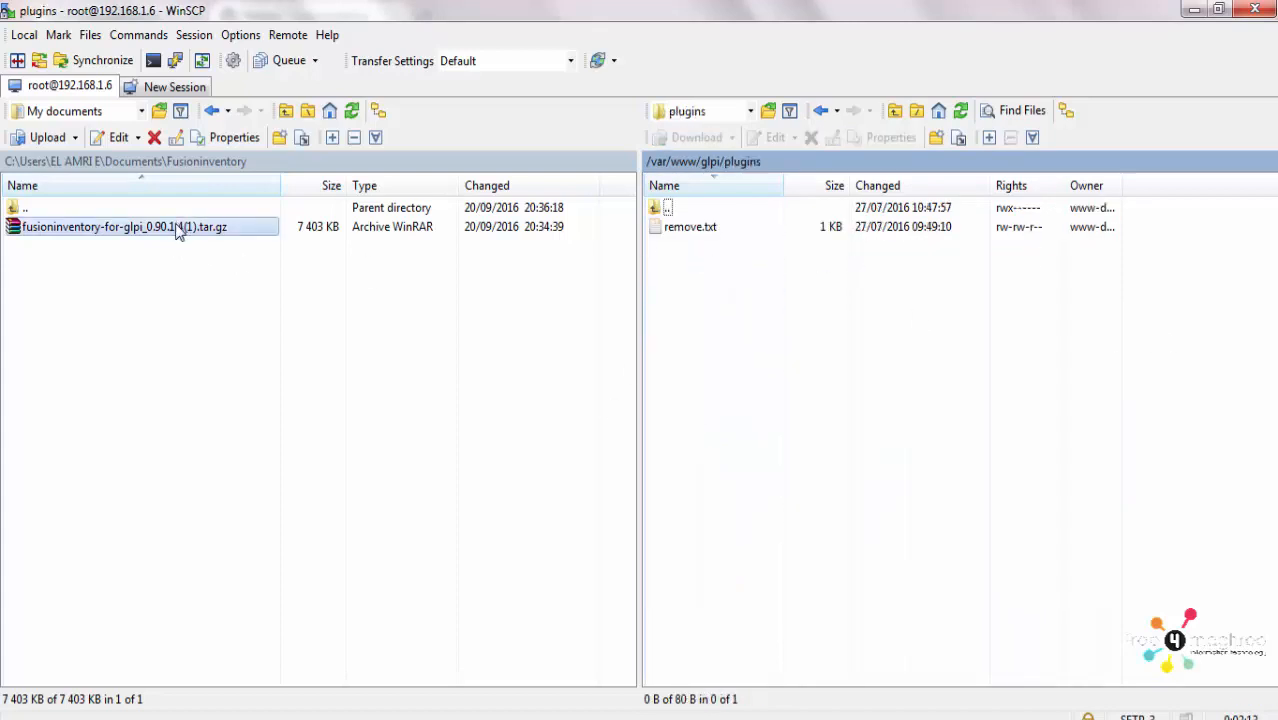
right_click(178, 230)
left_click_drag(125, 229, 727, 355)
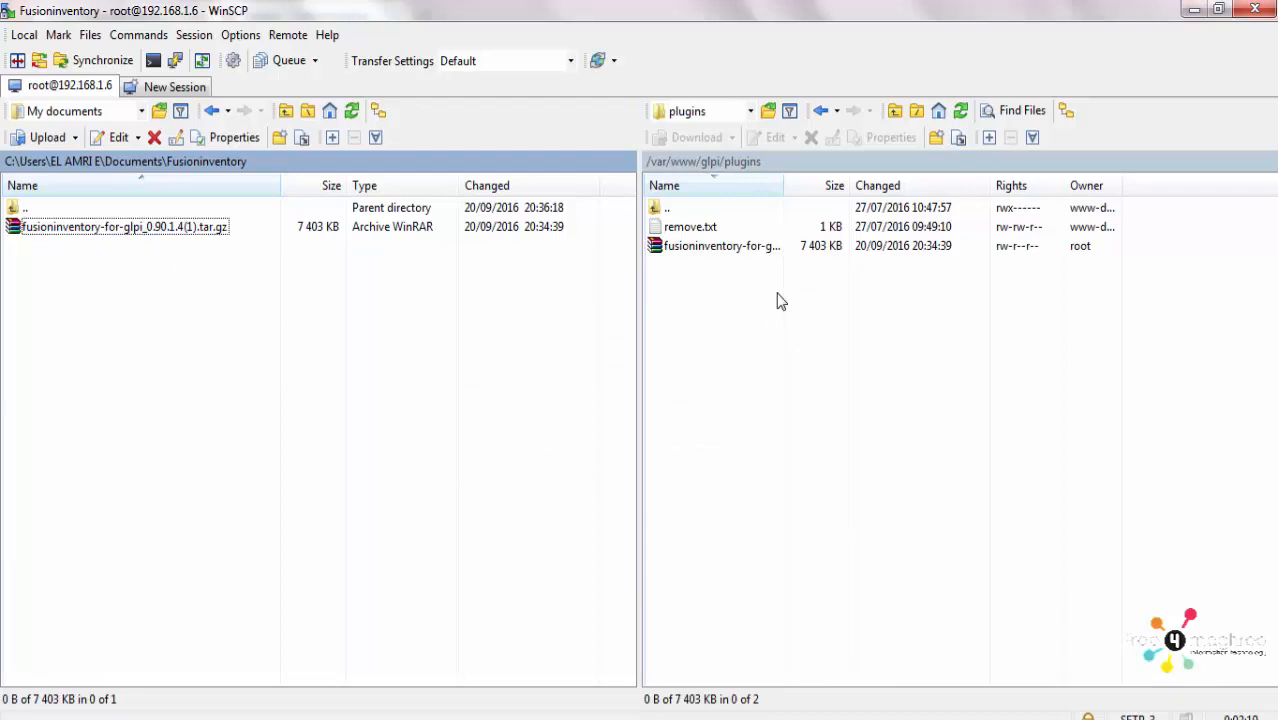
left_click(724, 250)
left_click(765, 347)
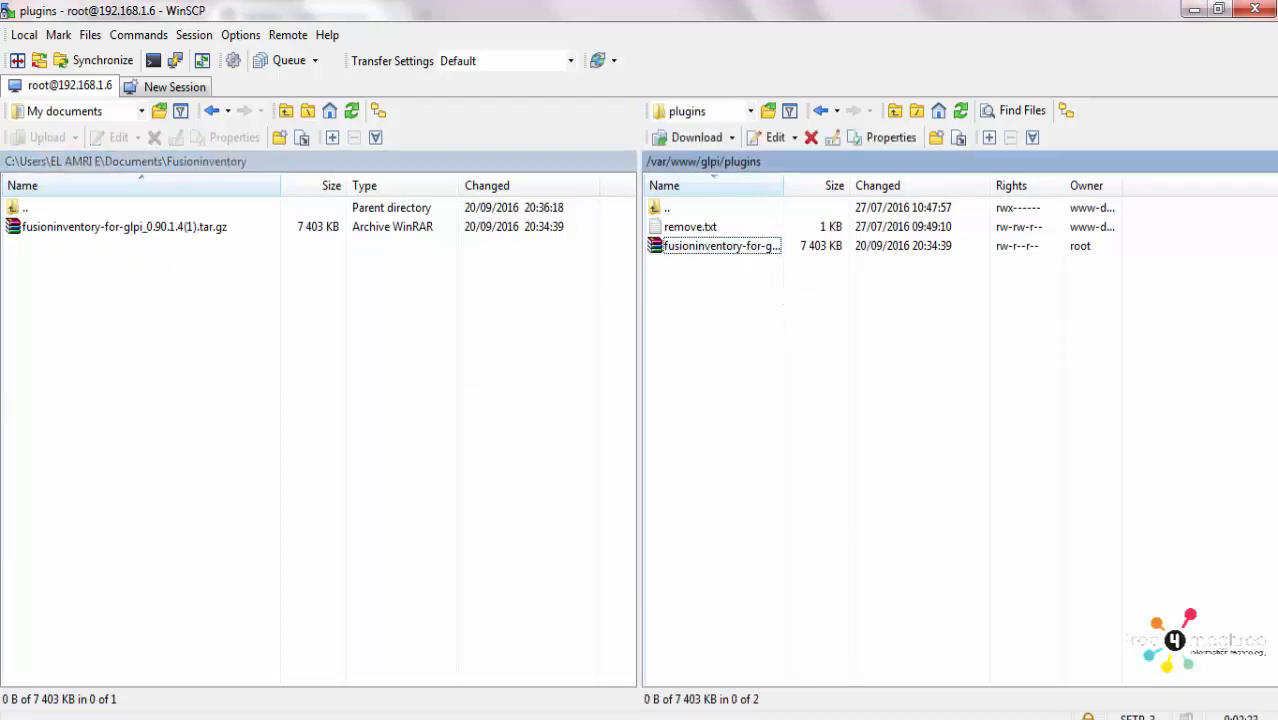
Switch to the PuTTY session and list the contents of the plugins directory with ls.
key("alt+Tab")
type("l")
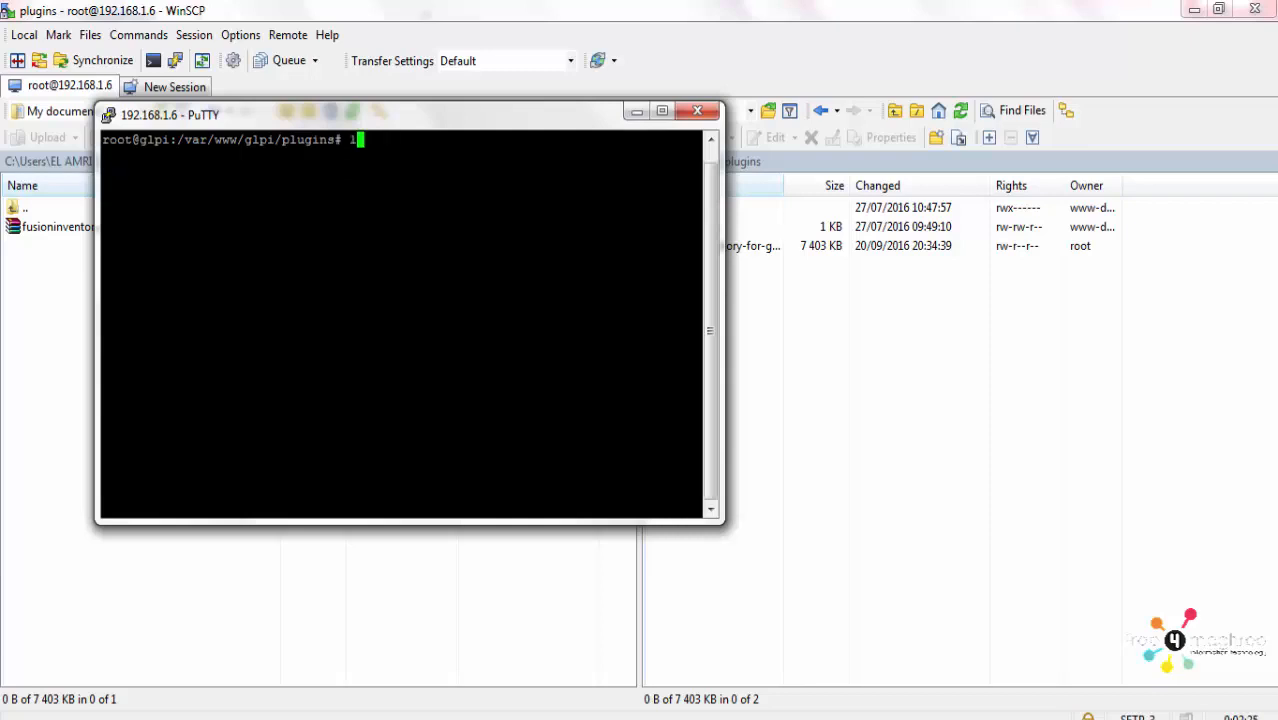
type("s")
key("BackSpace")
key("BackSpace")
type("ls")
key("Return")
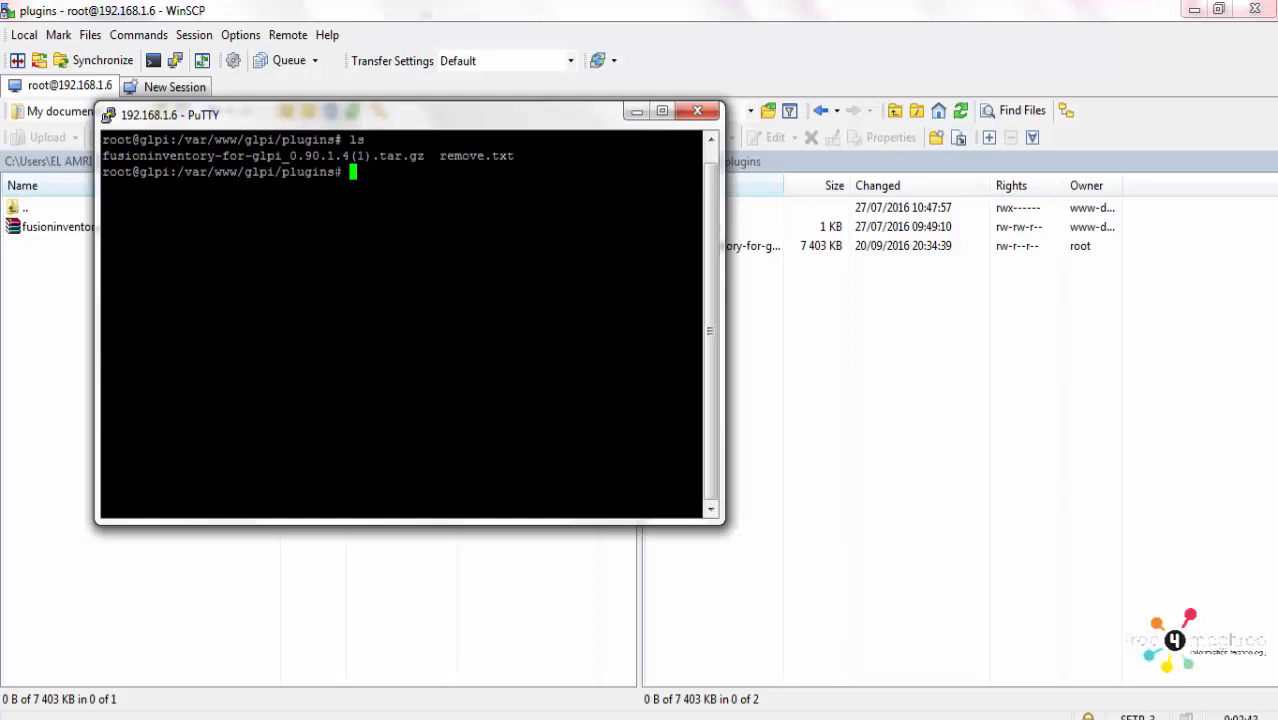
Extract fusioninventory-for-glpi_0.90.1.4(1).tar.gz in the plugins directory with tar xzf and list the directory's contents.
type("tar xzf fu")
key("Tab")
key("Return")
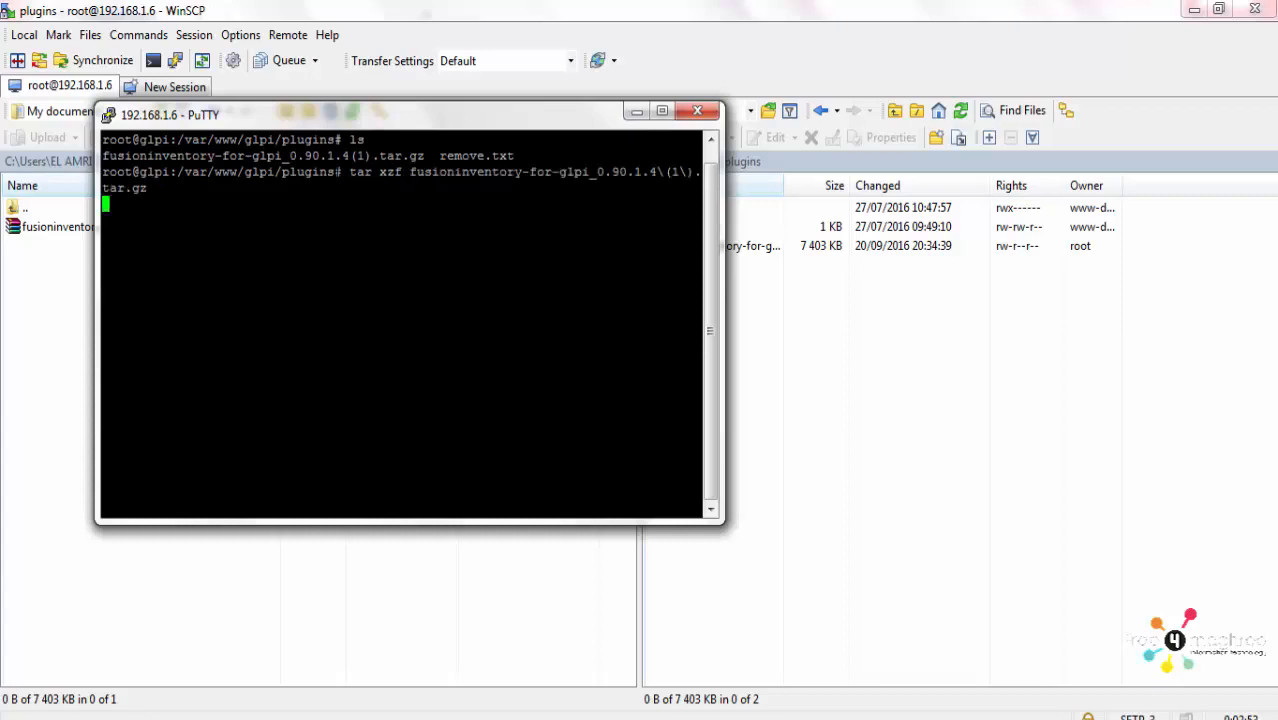
type("ls")
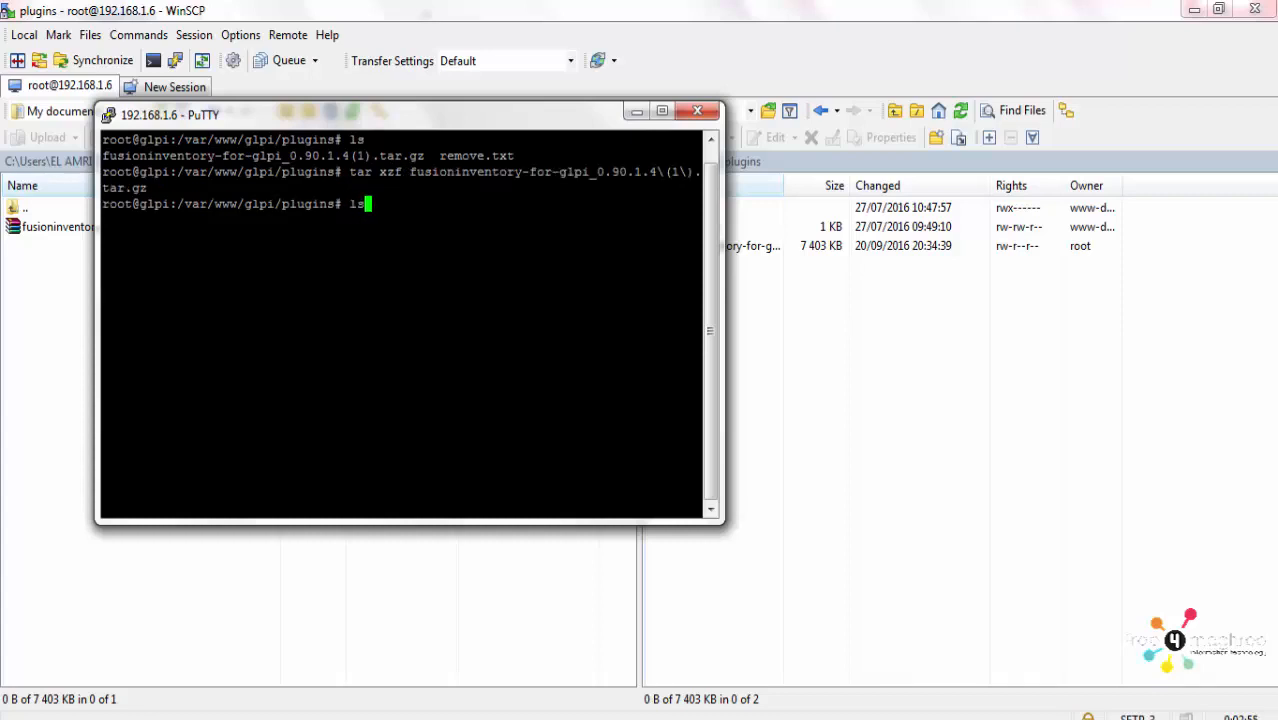
key("Return")
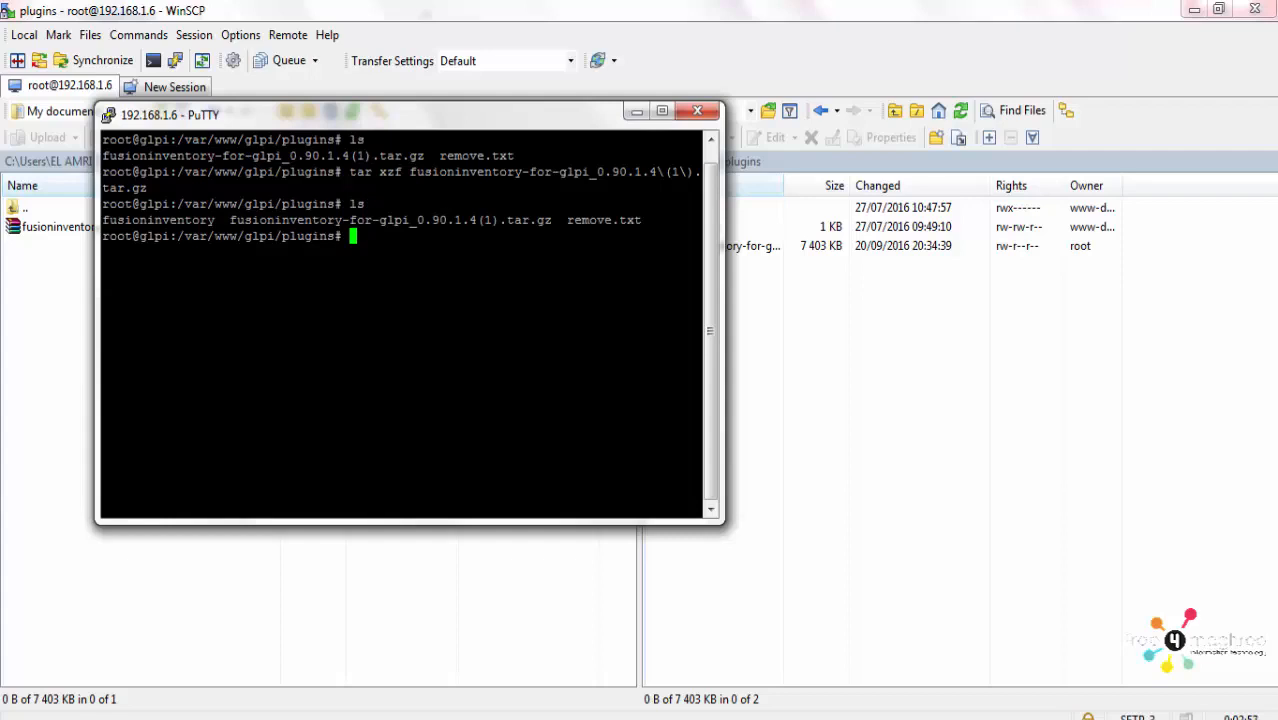
Change the owner and group of the extracted fusioninventory directory recursively to www-data:www-data with chown -R.
left_click_drag(220, 220, 103, 220)
left_click(150, 222)
type("chown -R")
type("www")
key("BackSpace")
key("BackSpace")
key("BackSpace")
type("www-data:")
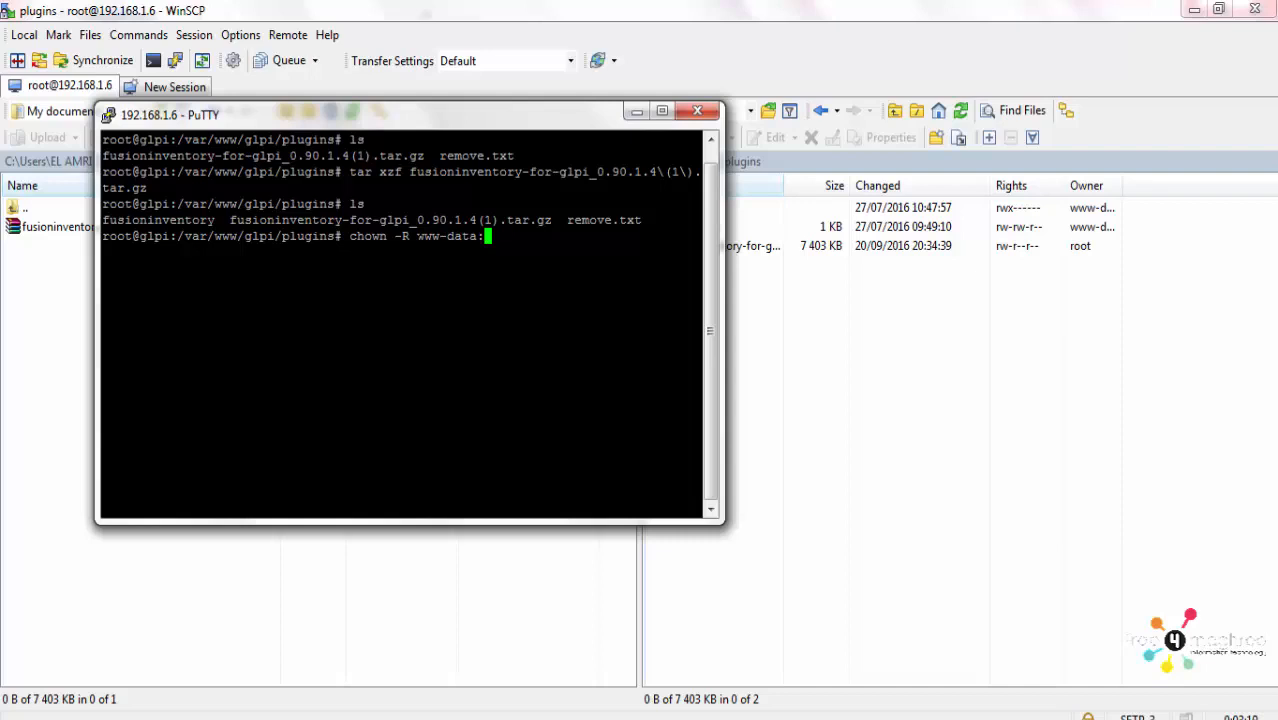
type("www-data fu")
key("Tab")
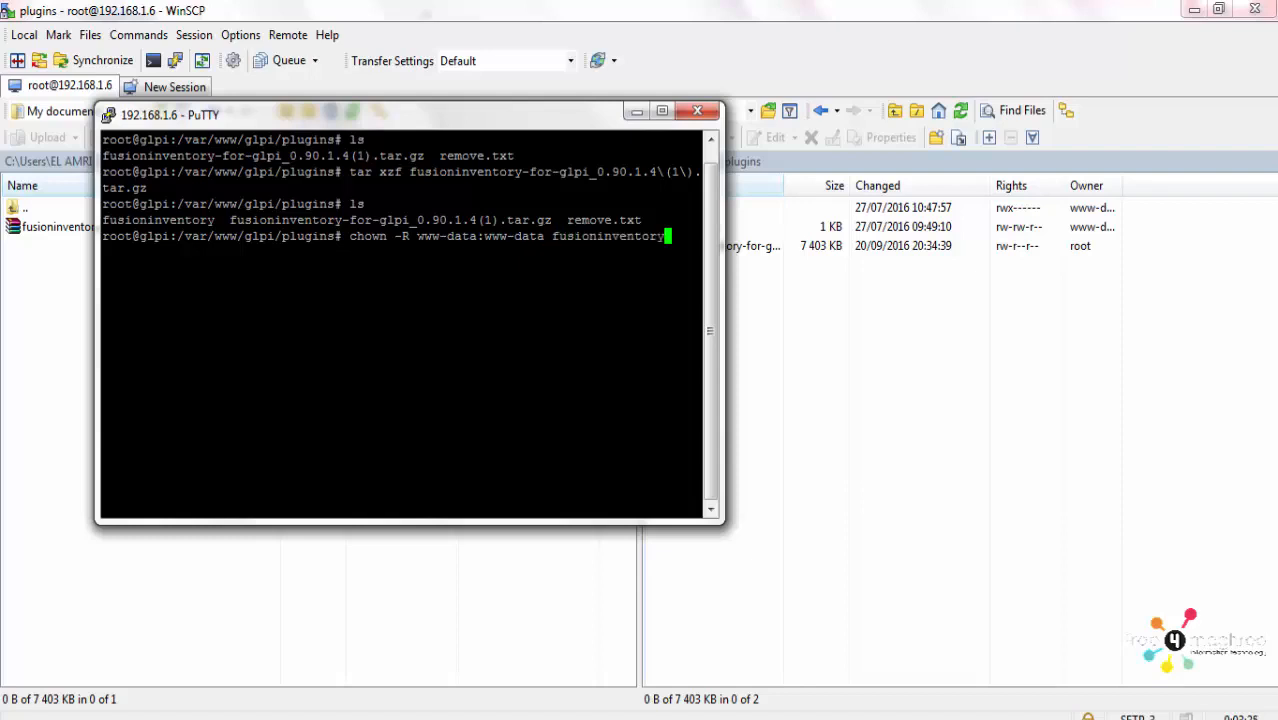
key("Return")
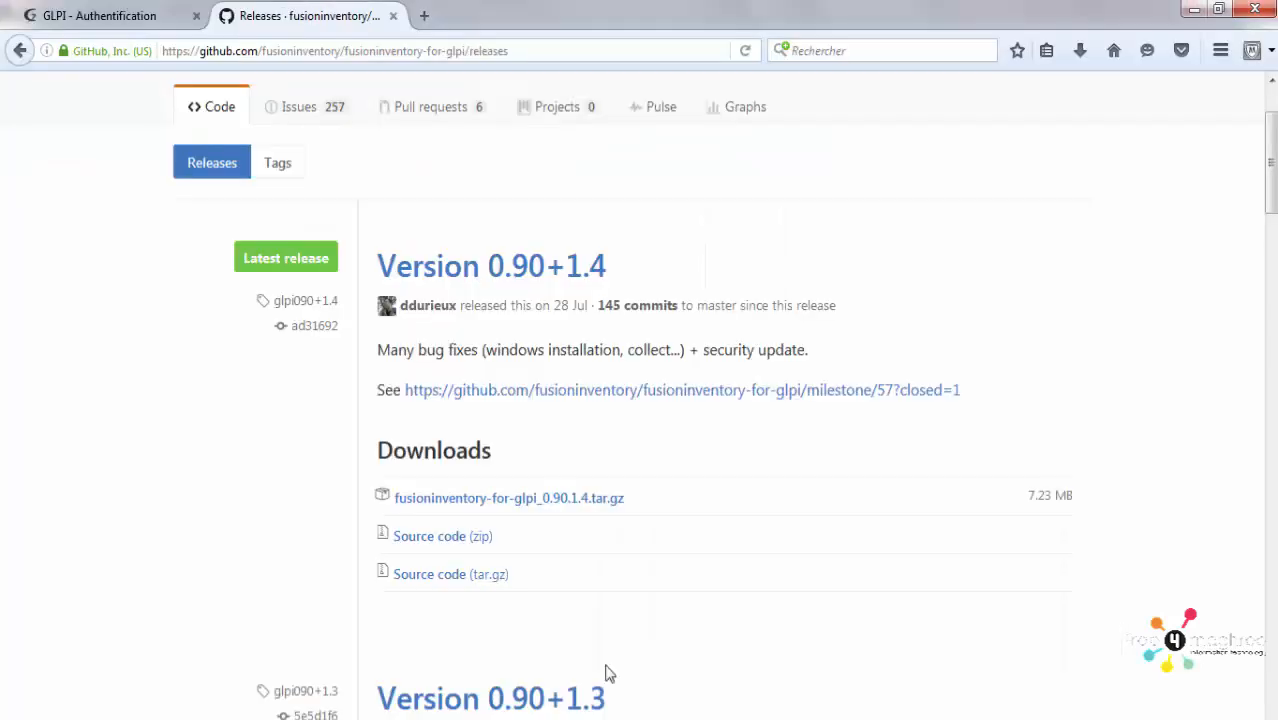
Switch to the GLPI login page in Firefox and sign in as glpi with the account password, without saving the login.
left_click(157, 20)
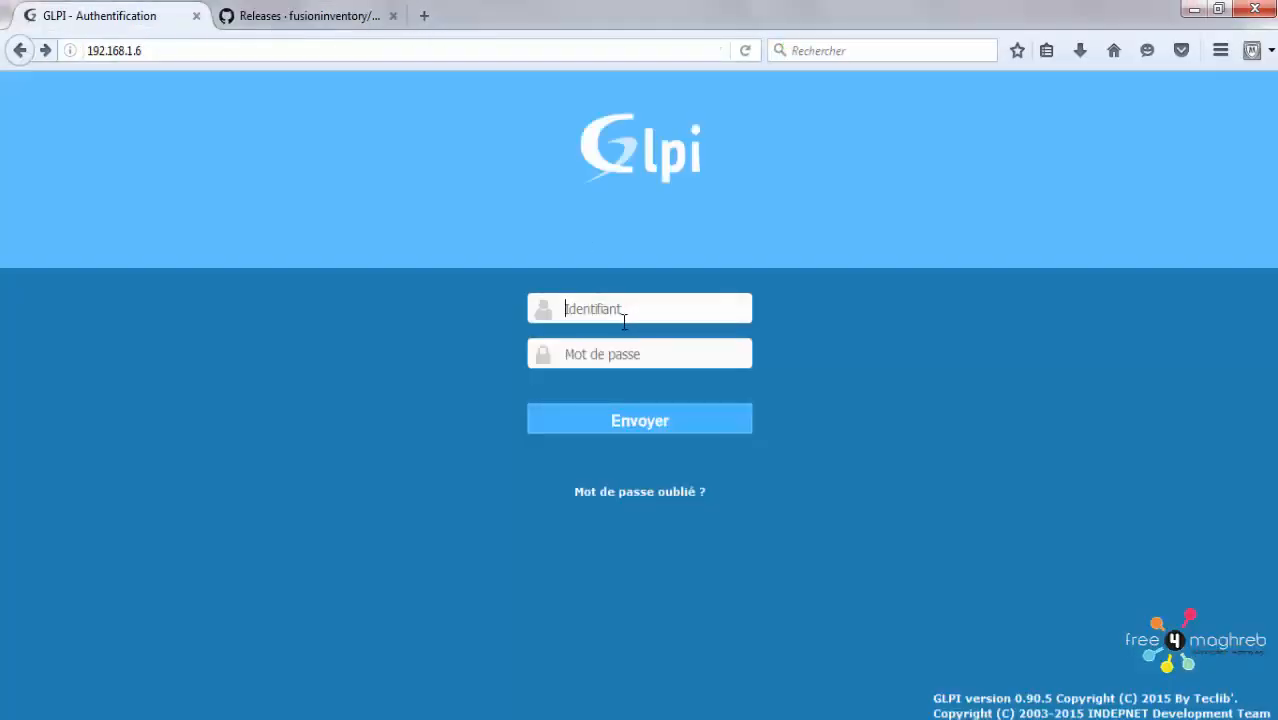
left_click(745, 51)
left_click(615, 306)
type("glpi")
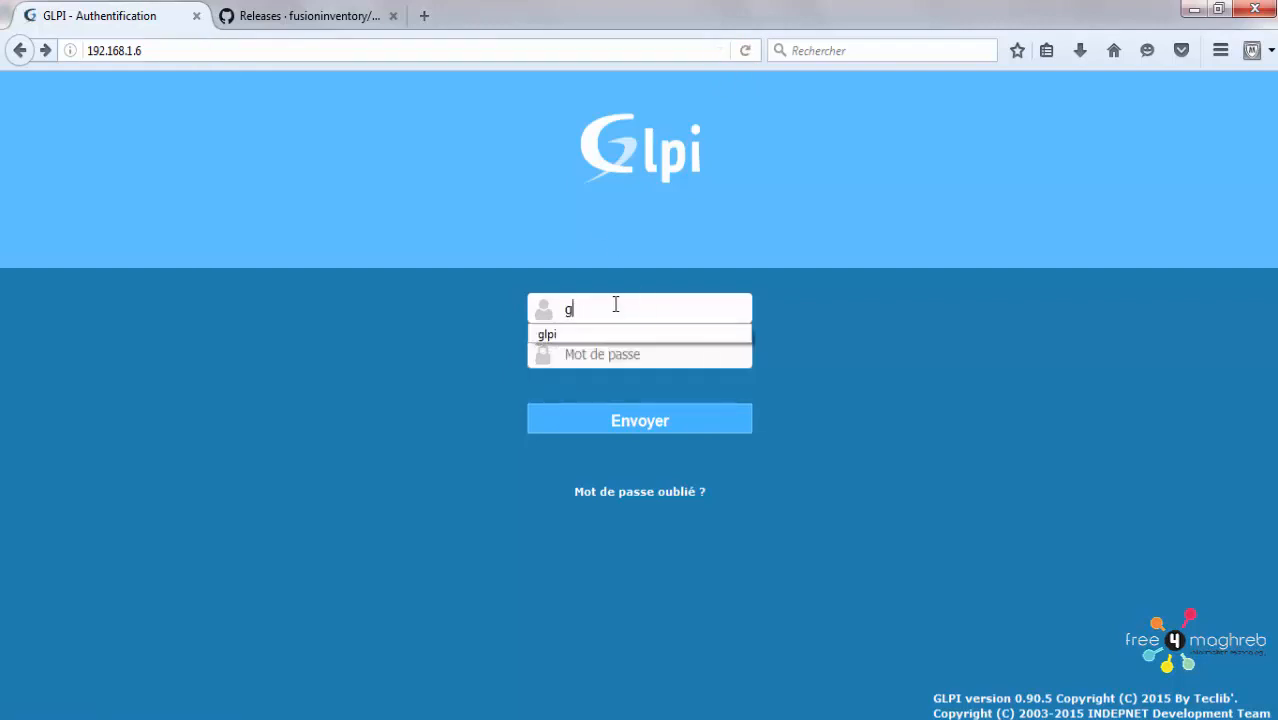
key("Tab")
type("********")
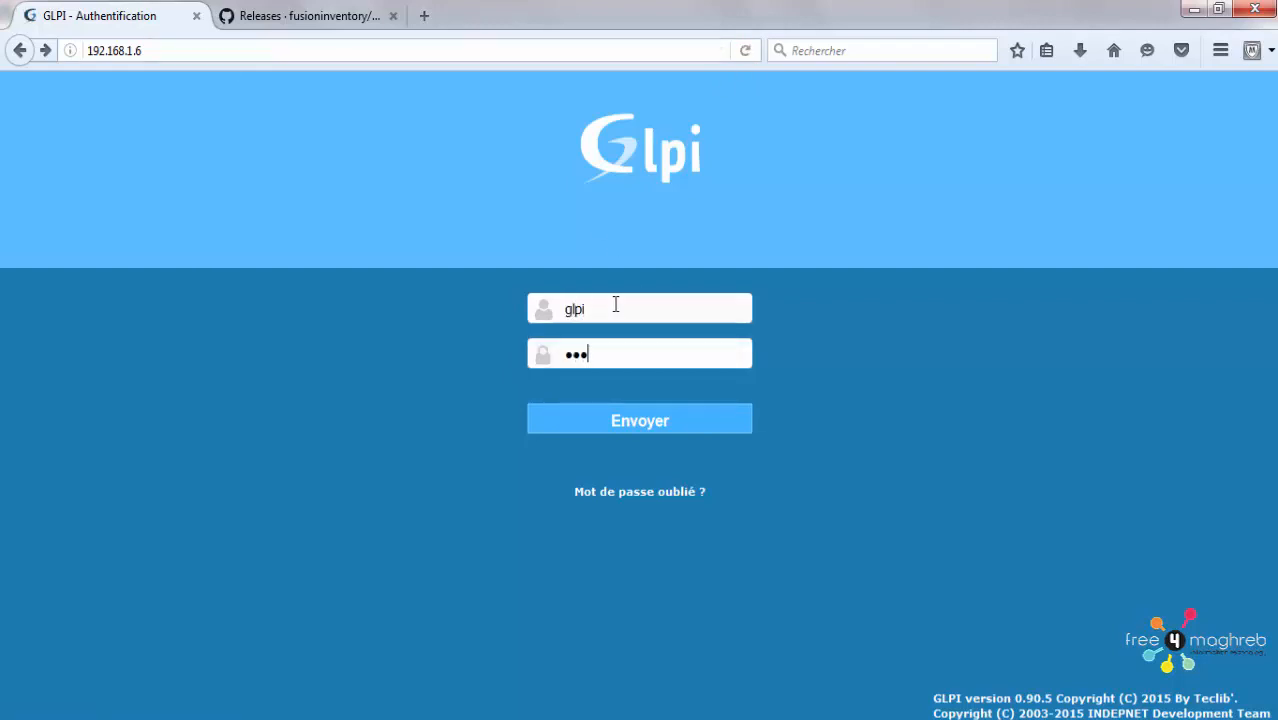
key("Return")
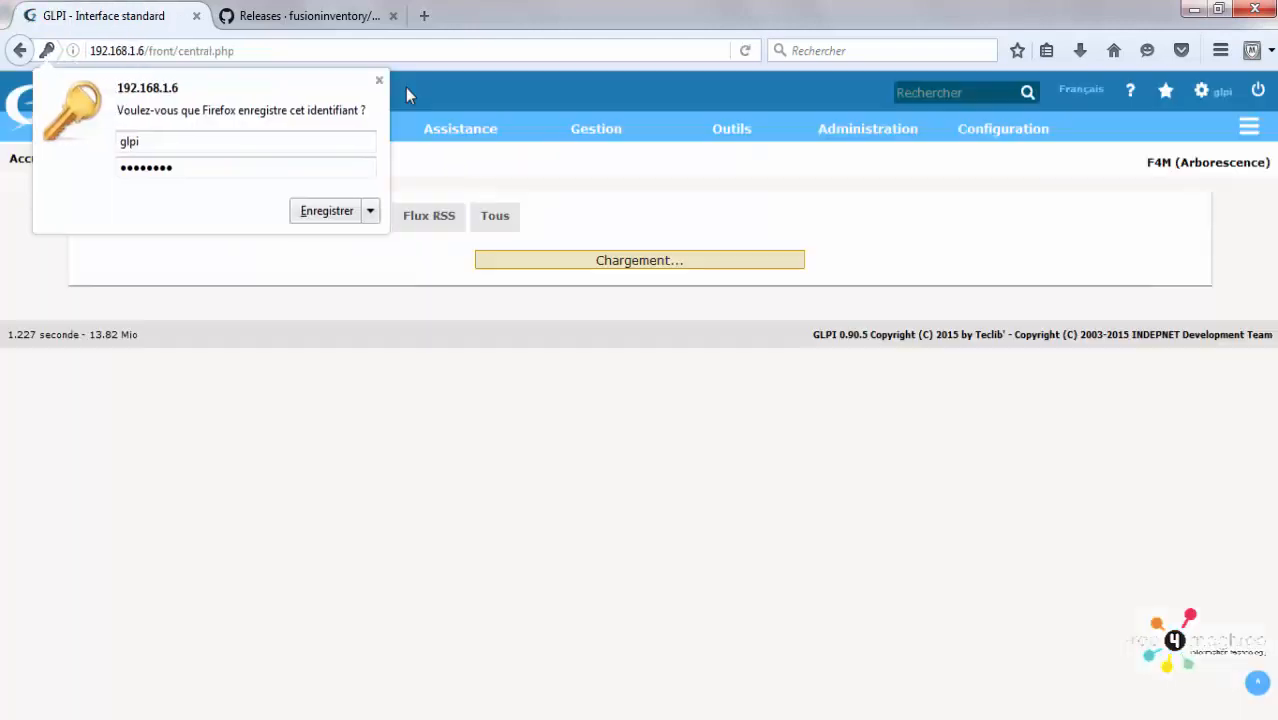
left_click(390, 90)
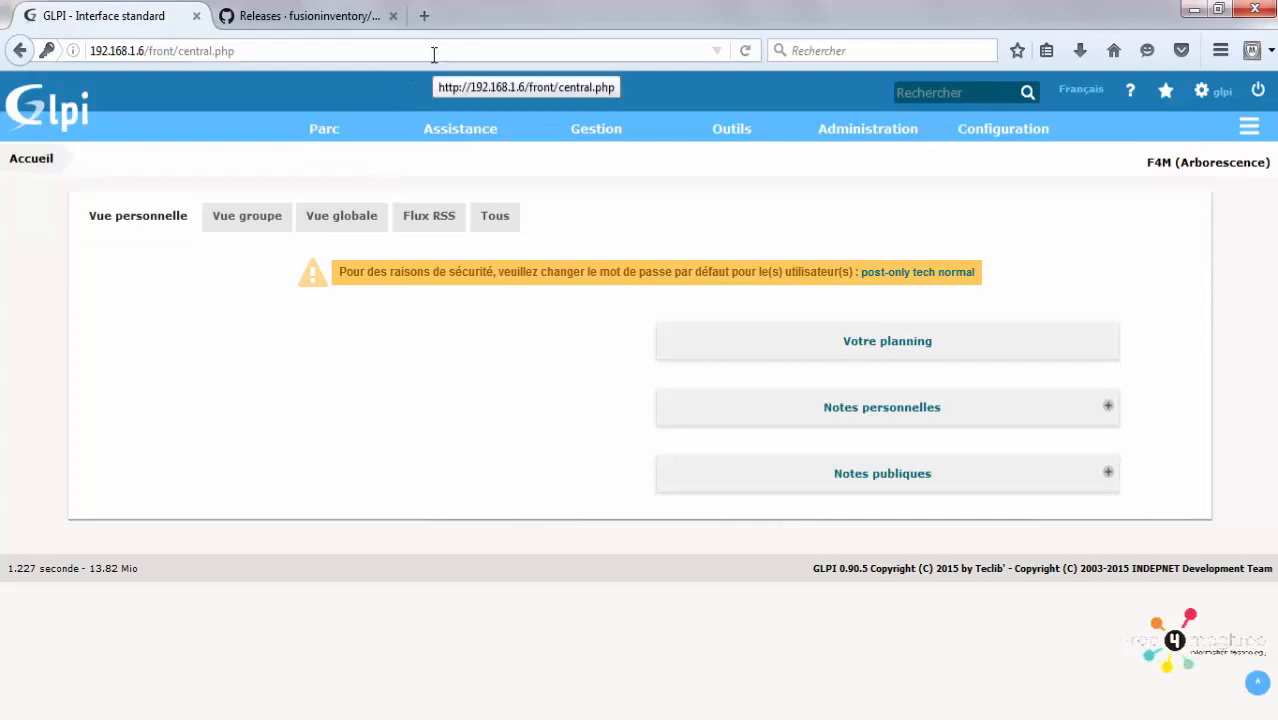
left_click(795, 719)
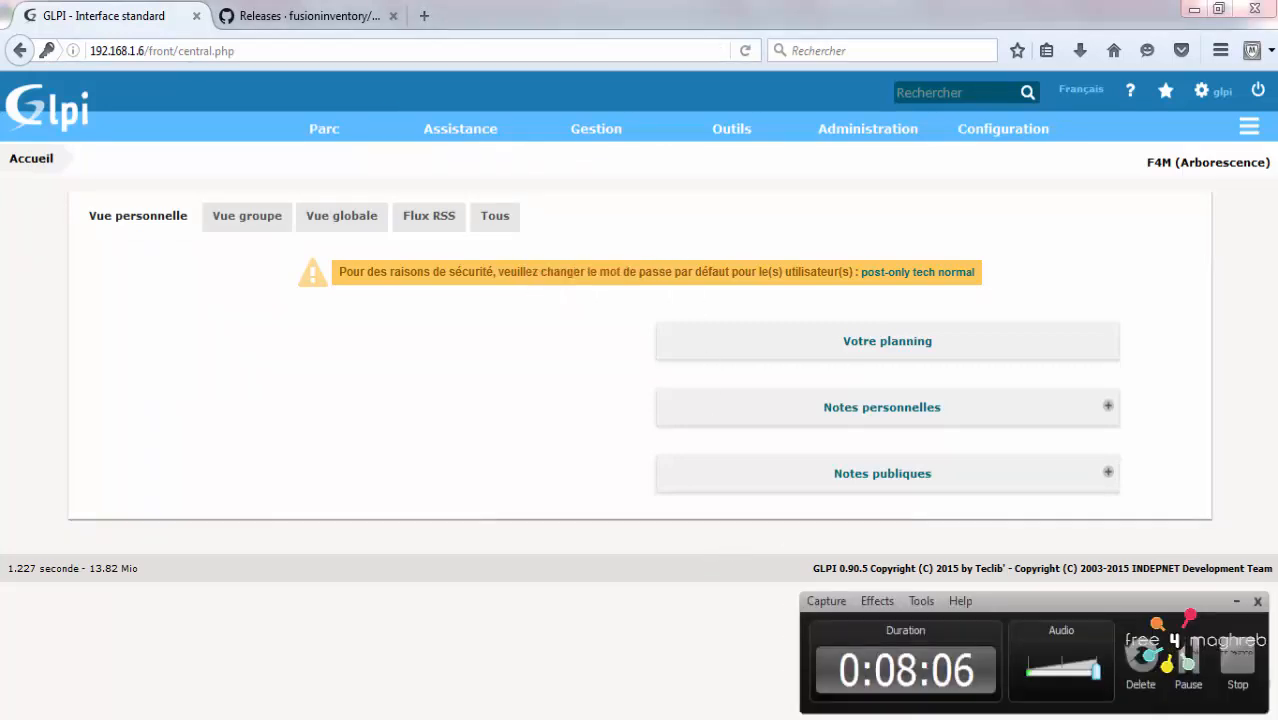
left_click(1188, 662)
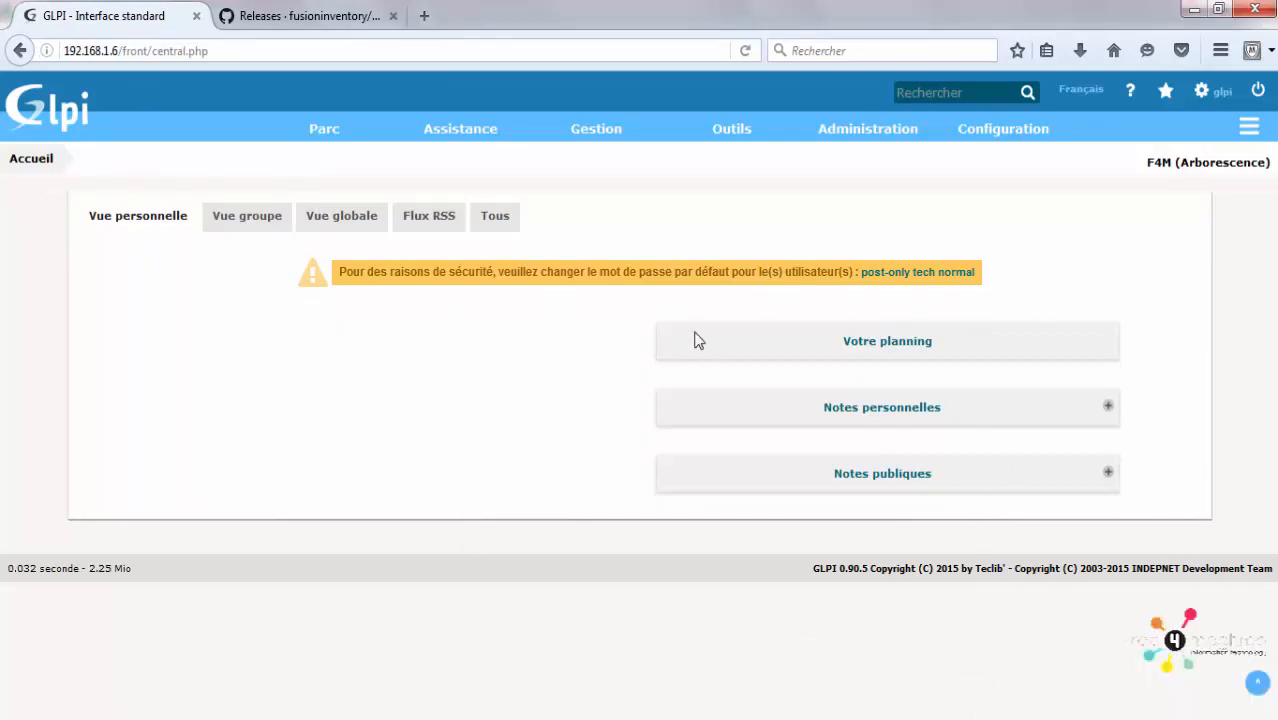
Install and activate the FusionInventory 0.90+1.4 plugin from the plugin list in GLPI's configuration.
mouse_move(996, 131)
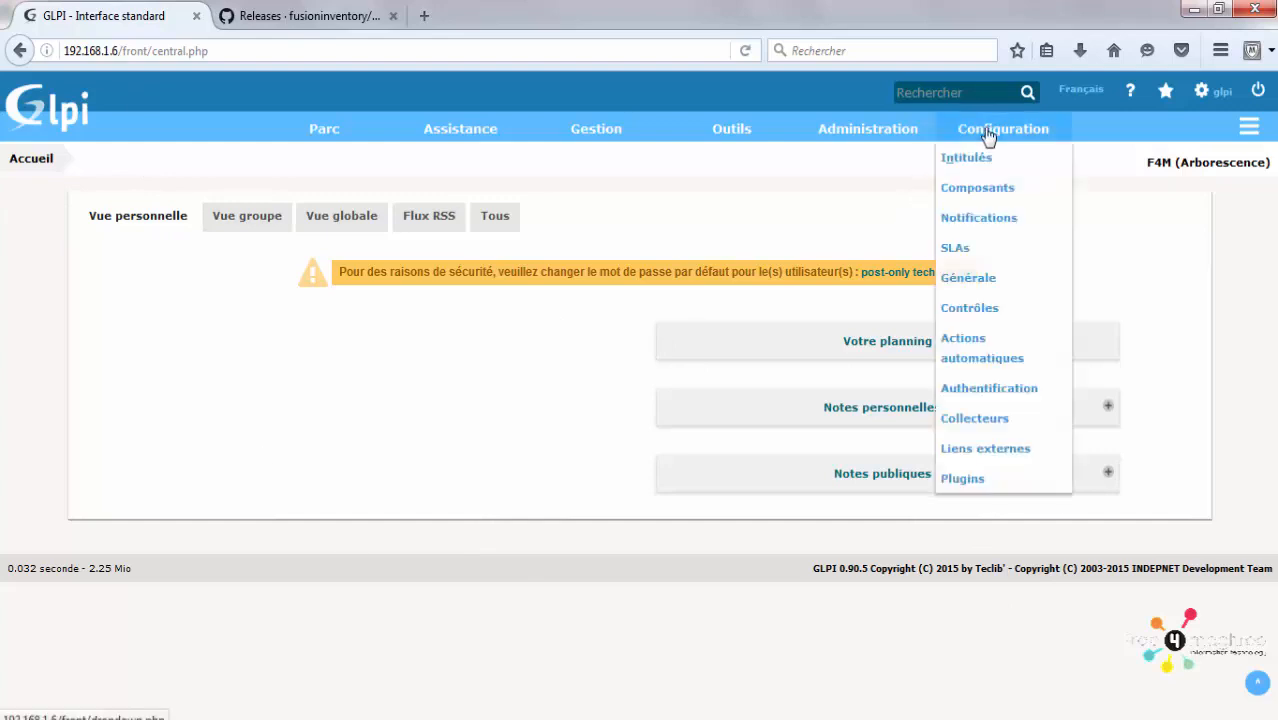
left_click(968, 485)
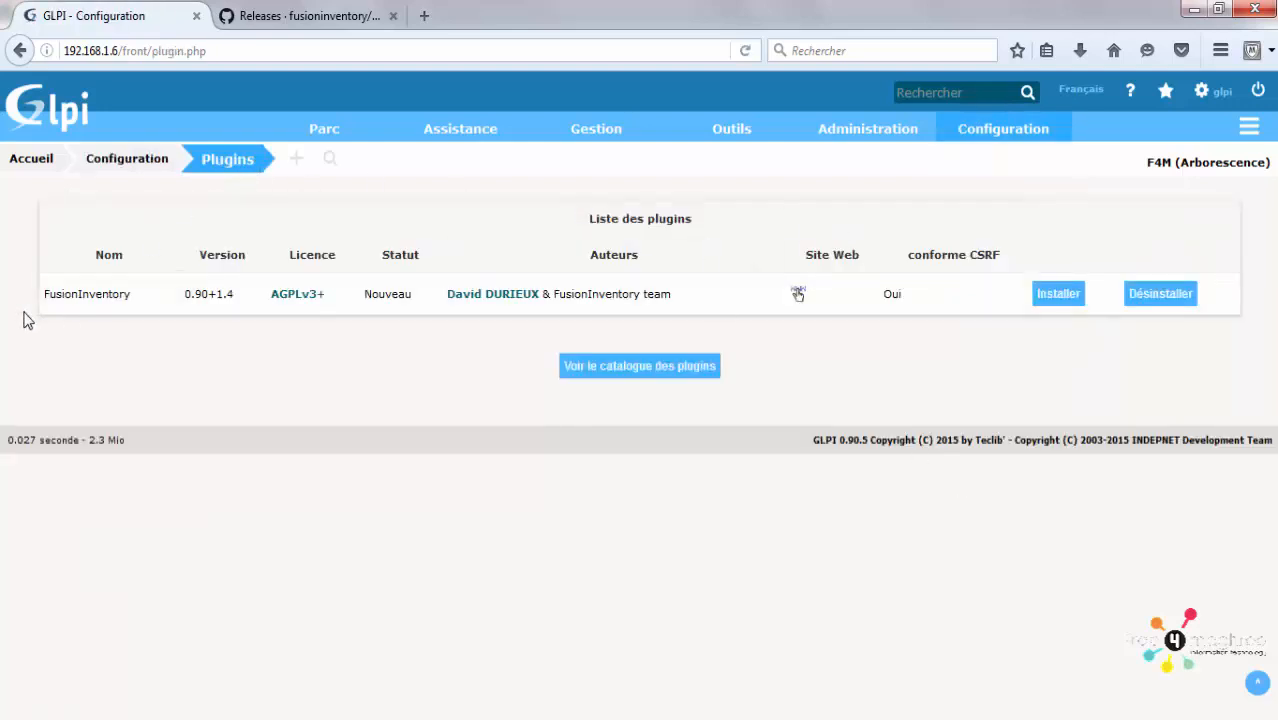
left_click_drag(40, 294, 128, 293)
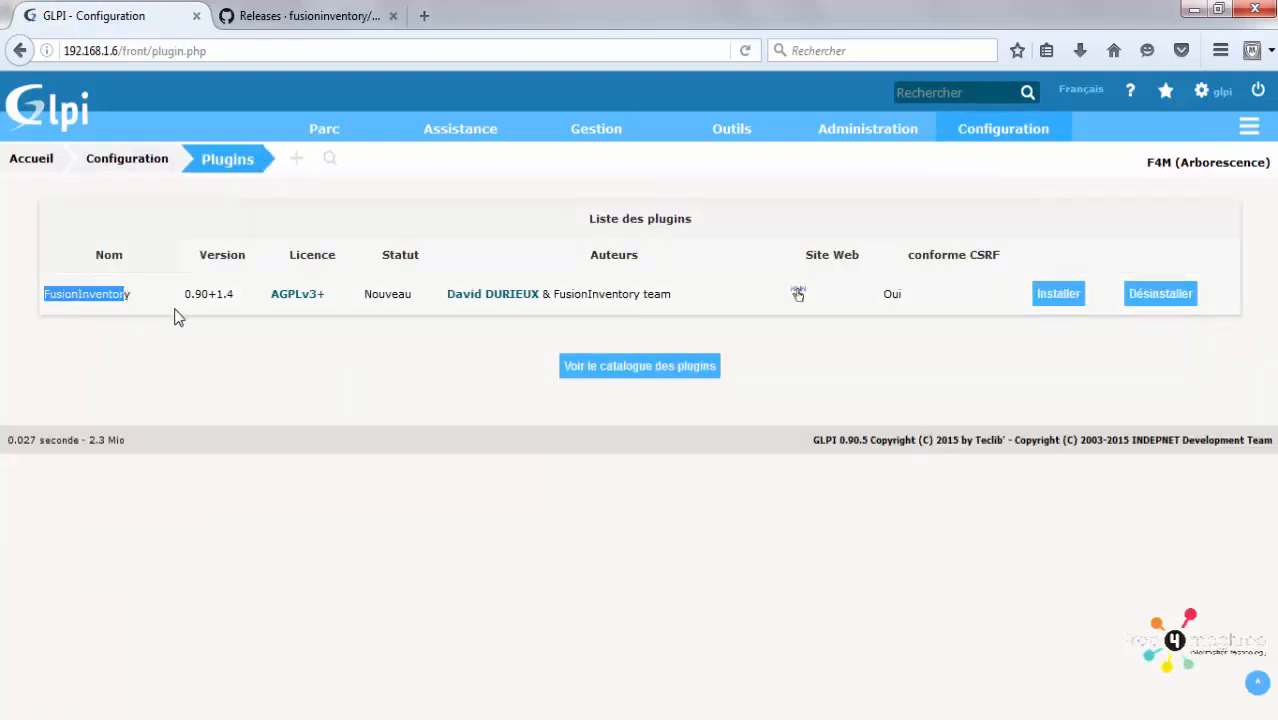
right_click(509, 305)
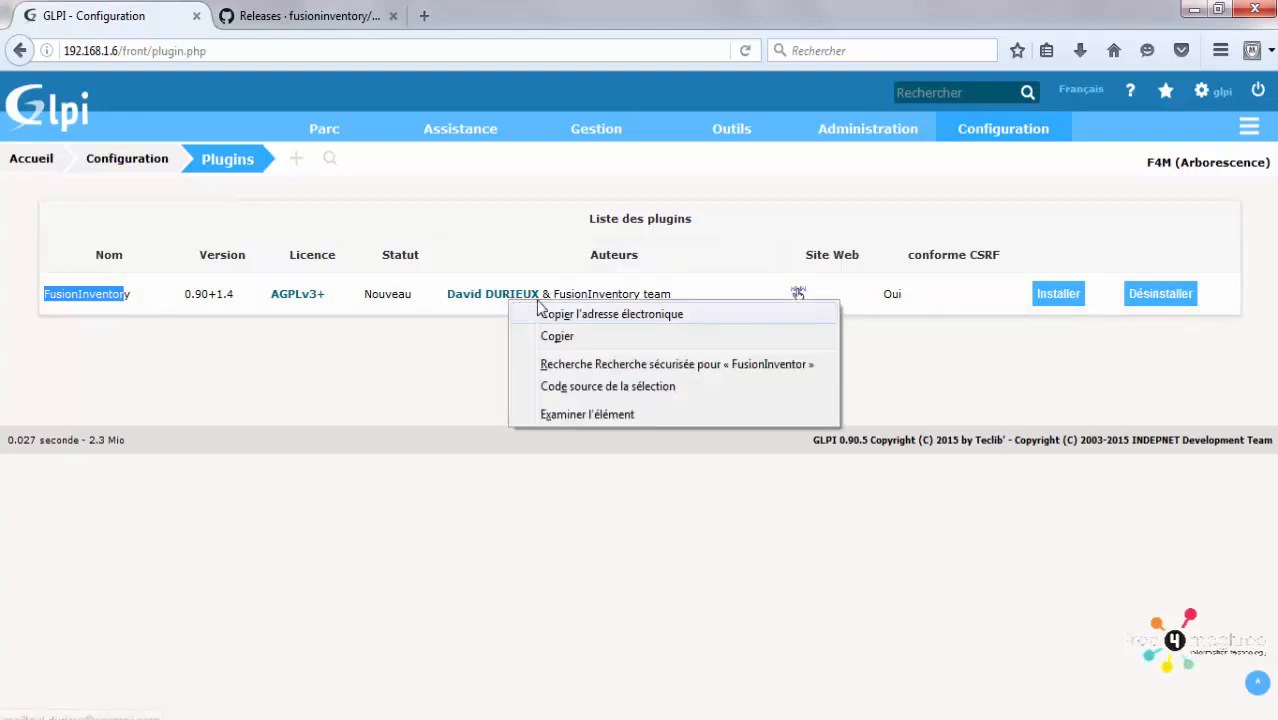
left_click(451, 346)
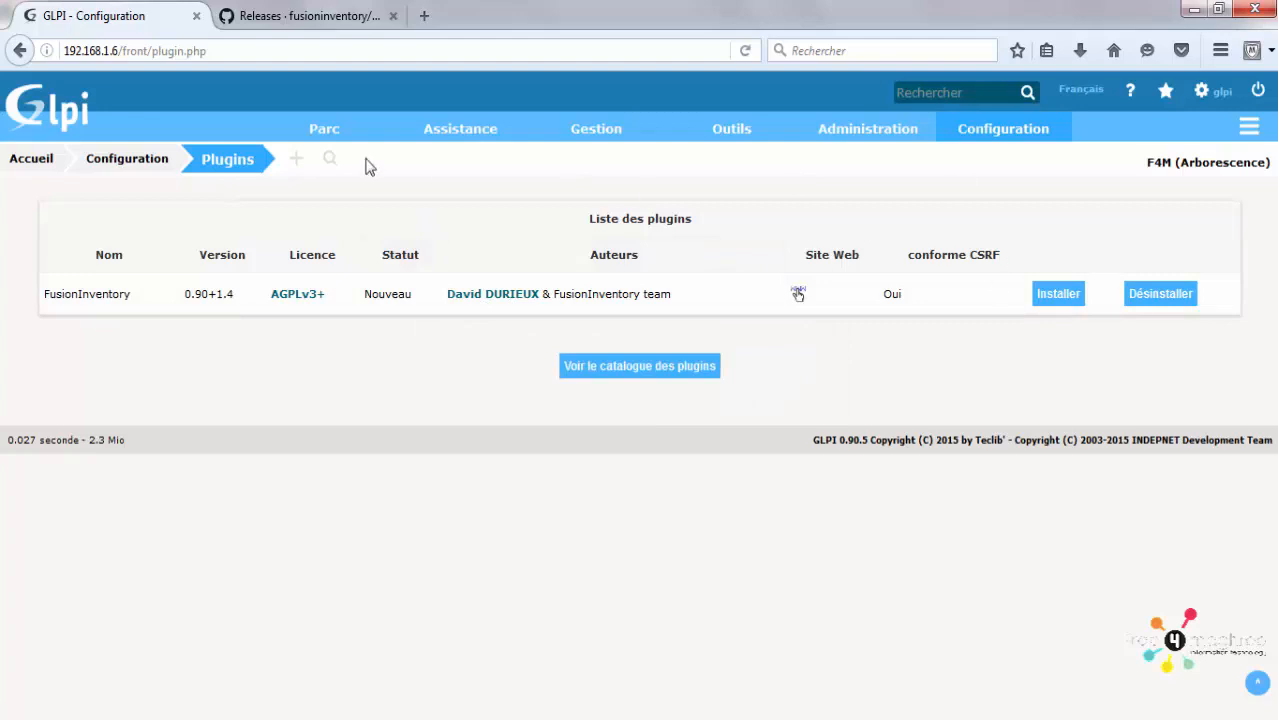
mouse_move(492, 118)
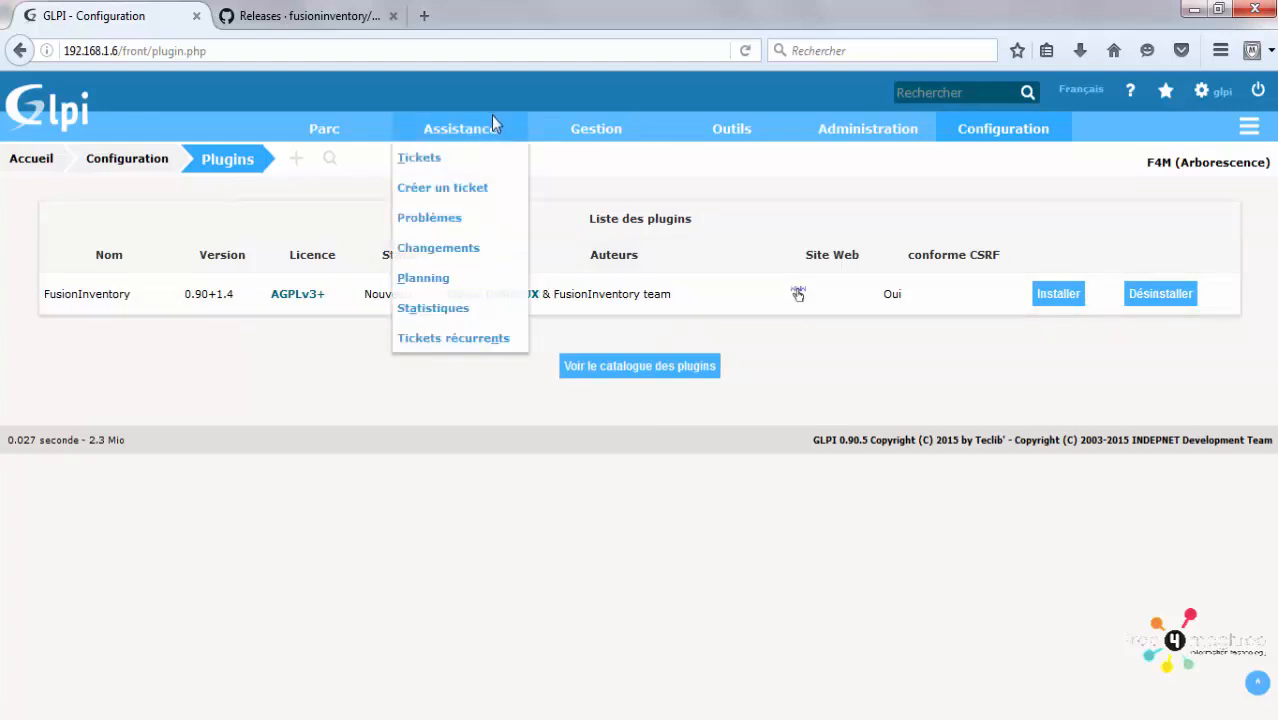
left_click(1059, 294)
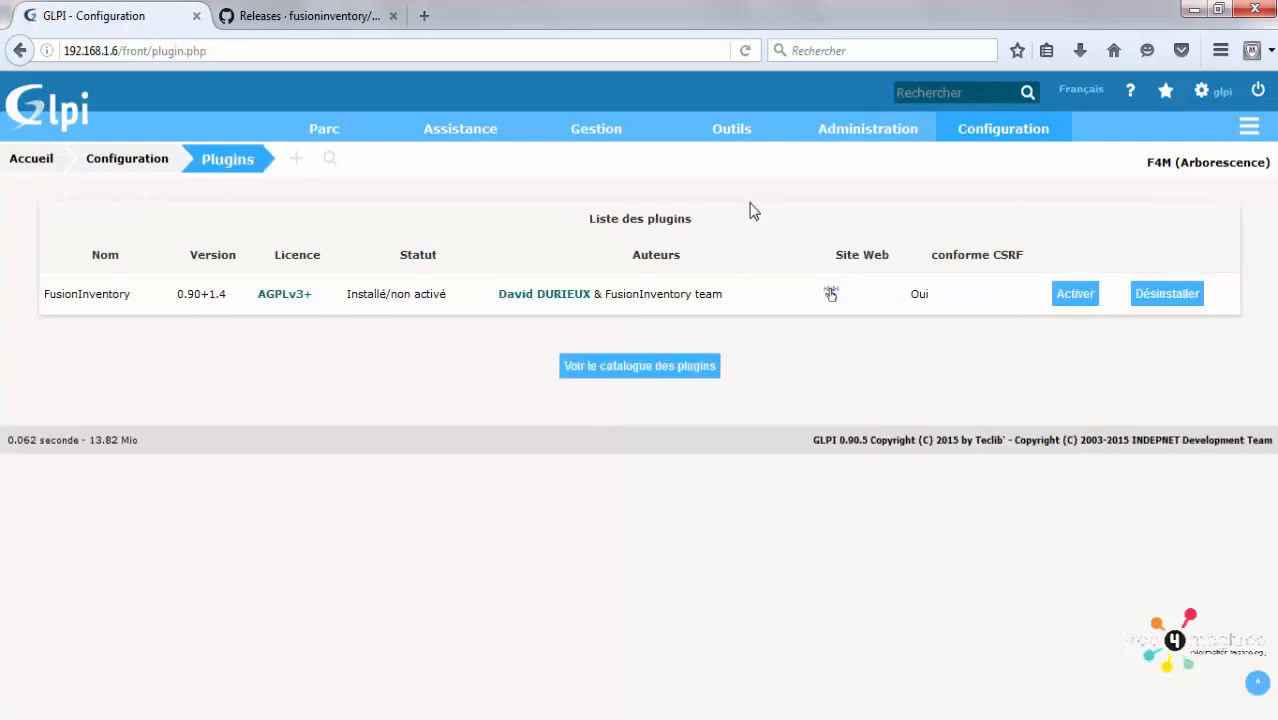
left_click(1071, 300)
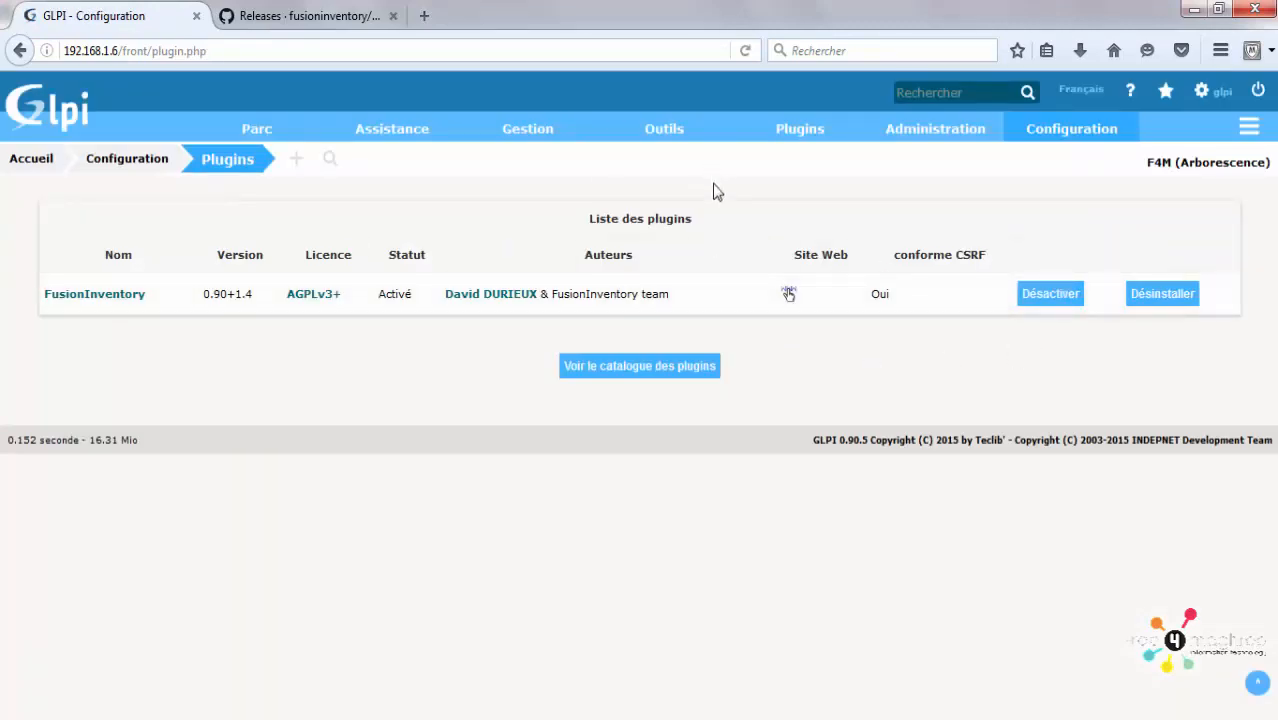
Open the FusionInventory configuration and review its general, computer inventory, network inventory, package management, agent modules and field locks settings.
left_click(127, 300)
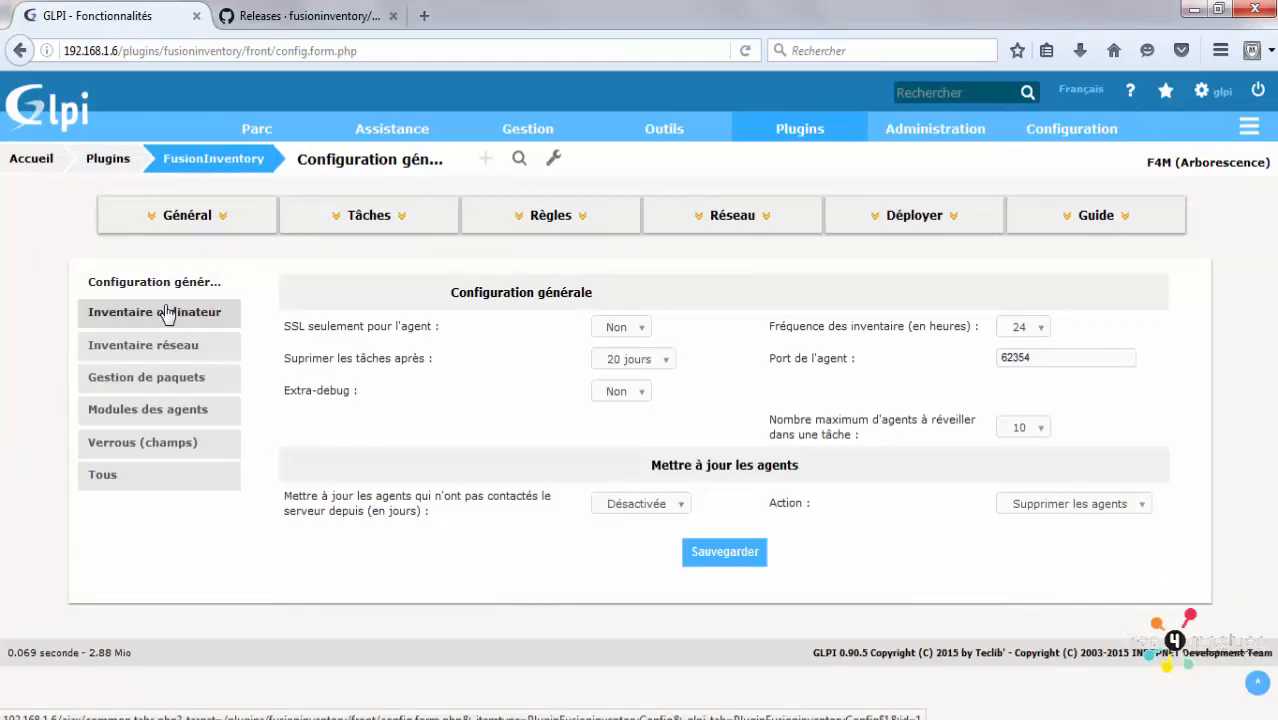
left_click(166, 313)
left_click(186, 281)
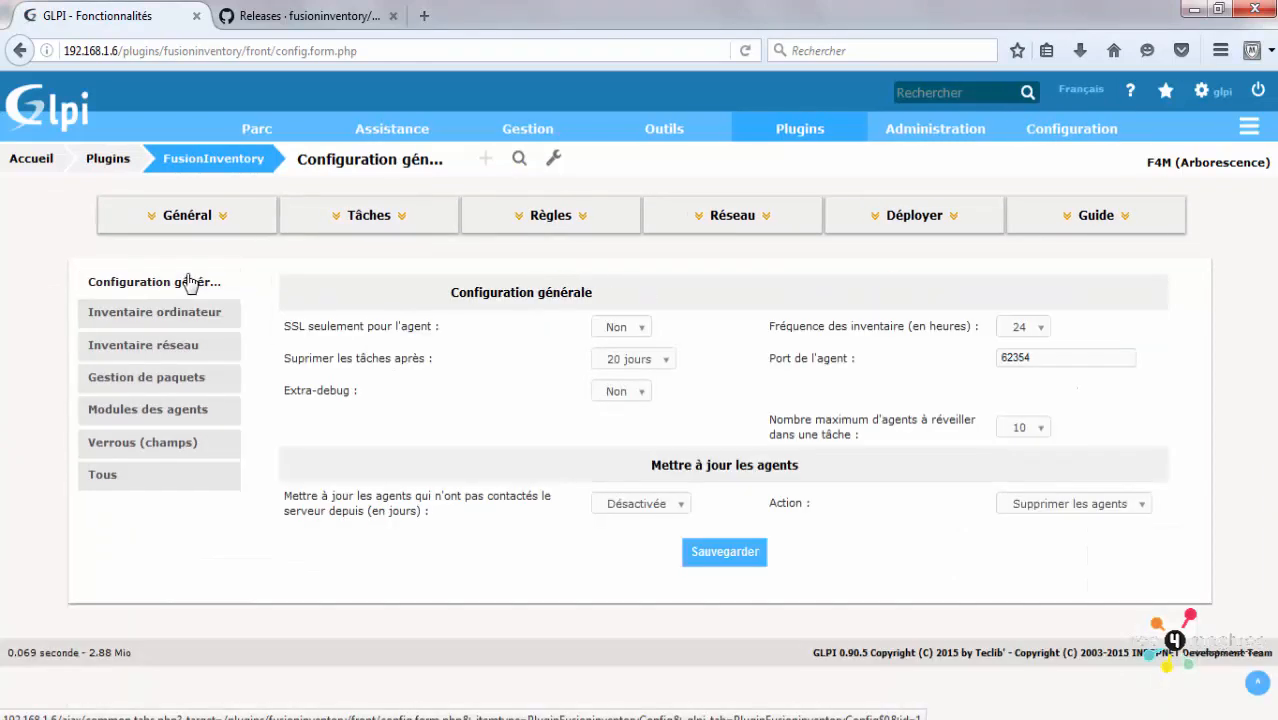
left_click(176, 311)
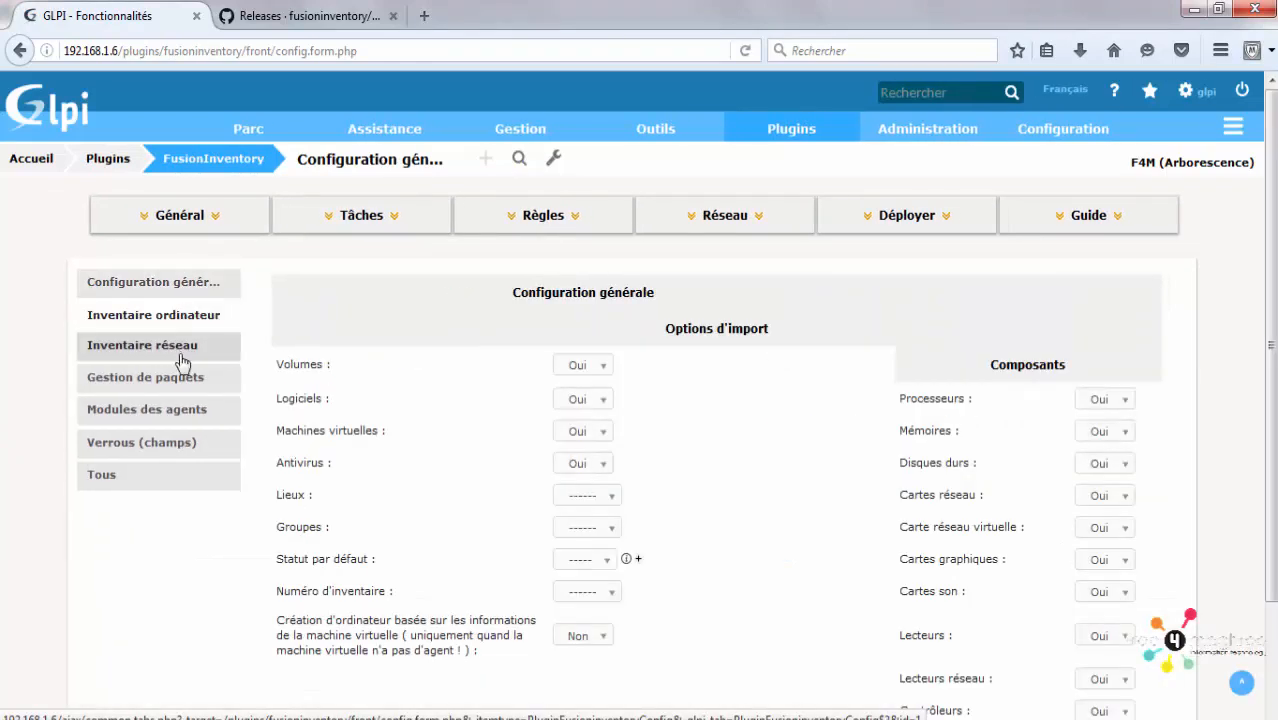
left_click(183, 347)
scroll(225, 314, "down", 4)
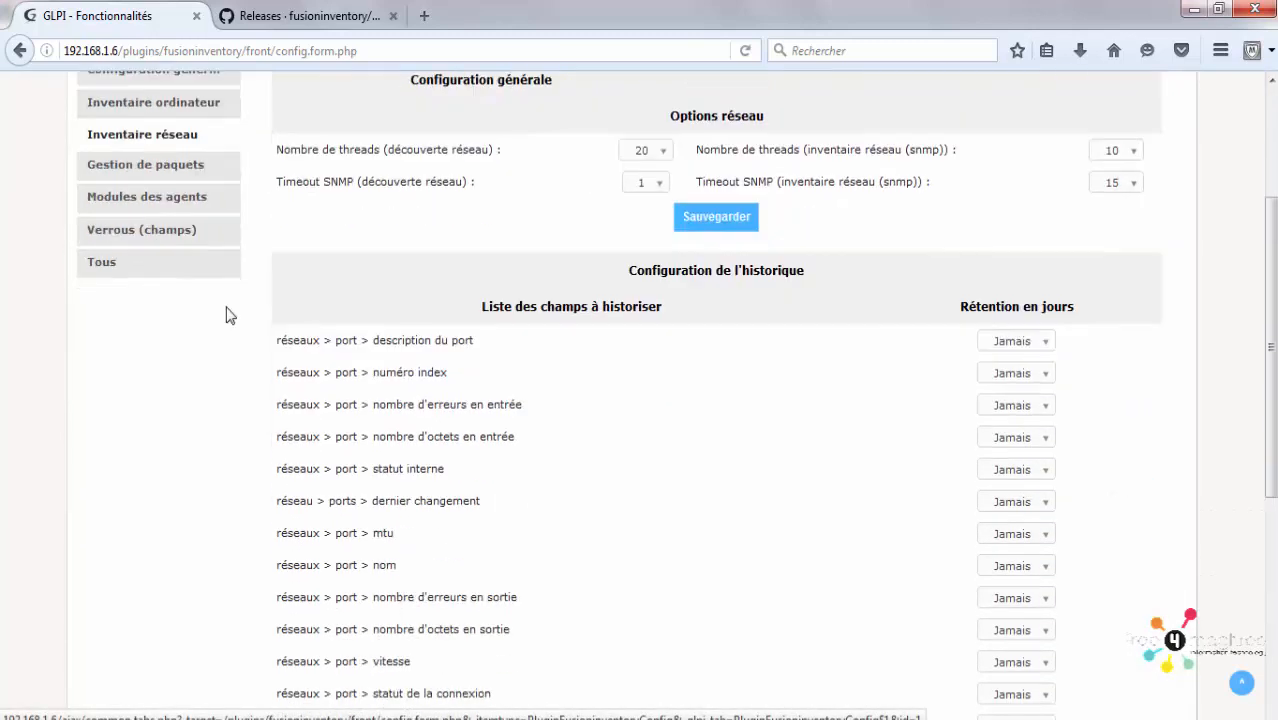
left_click(165, 170)
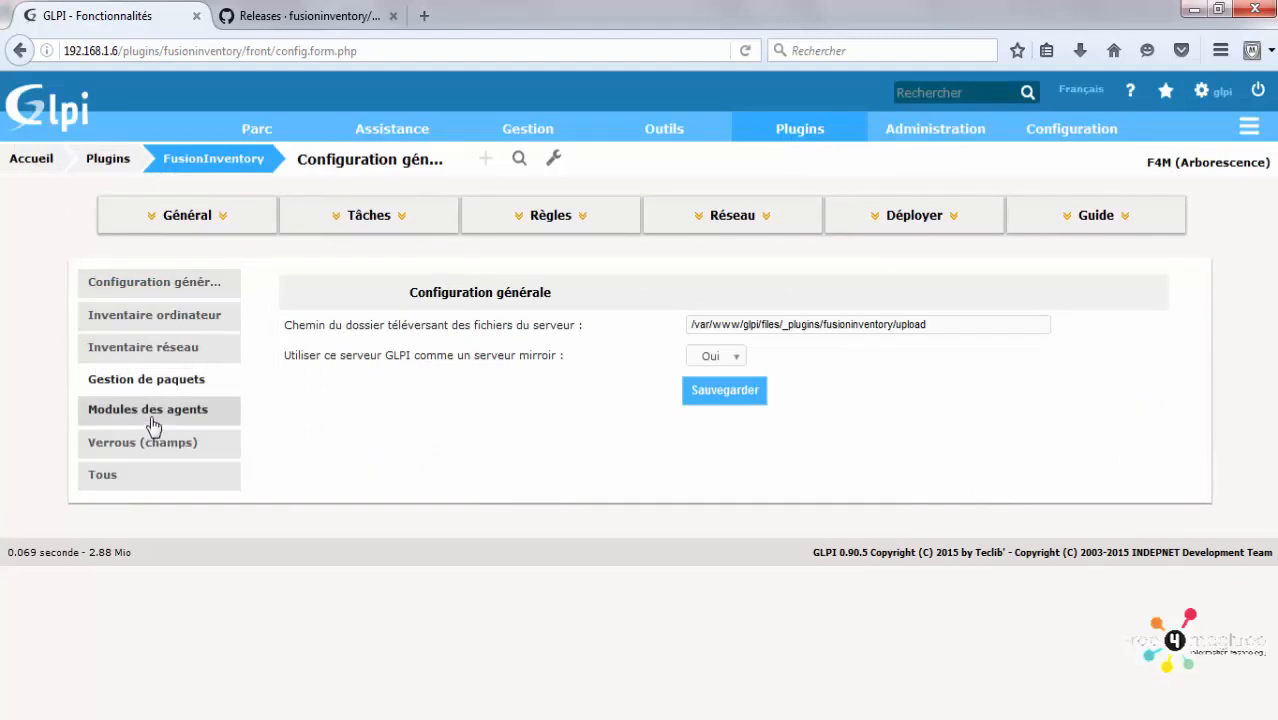
left_click(156, 412)
left_click(162, 445)
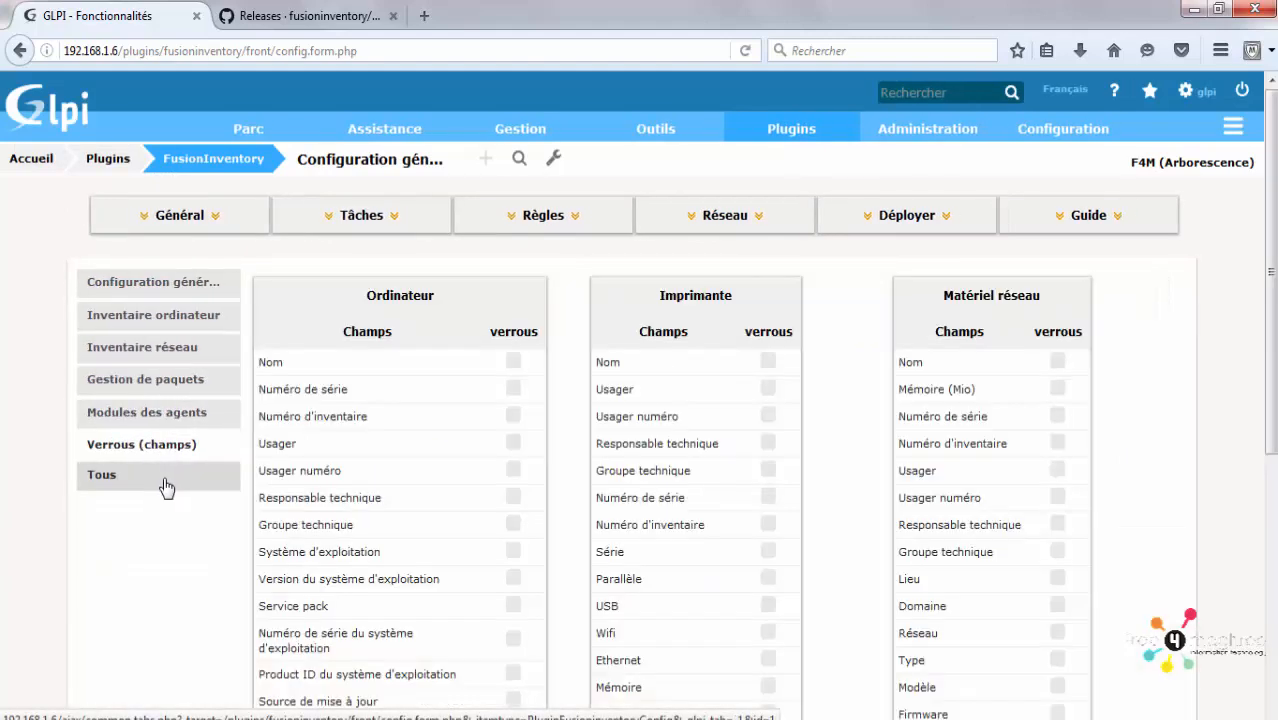
left_click(162, 476)
mouse_move(234, 204)
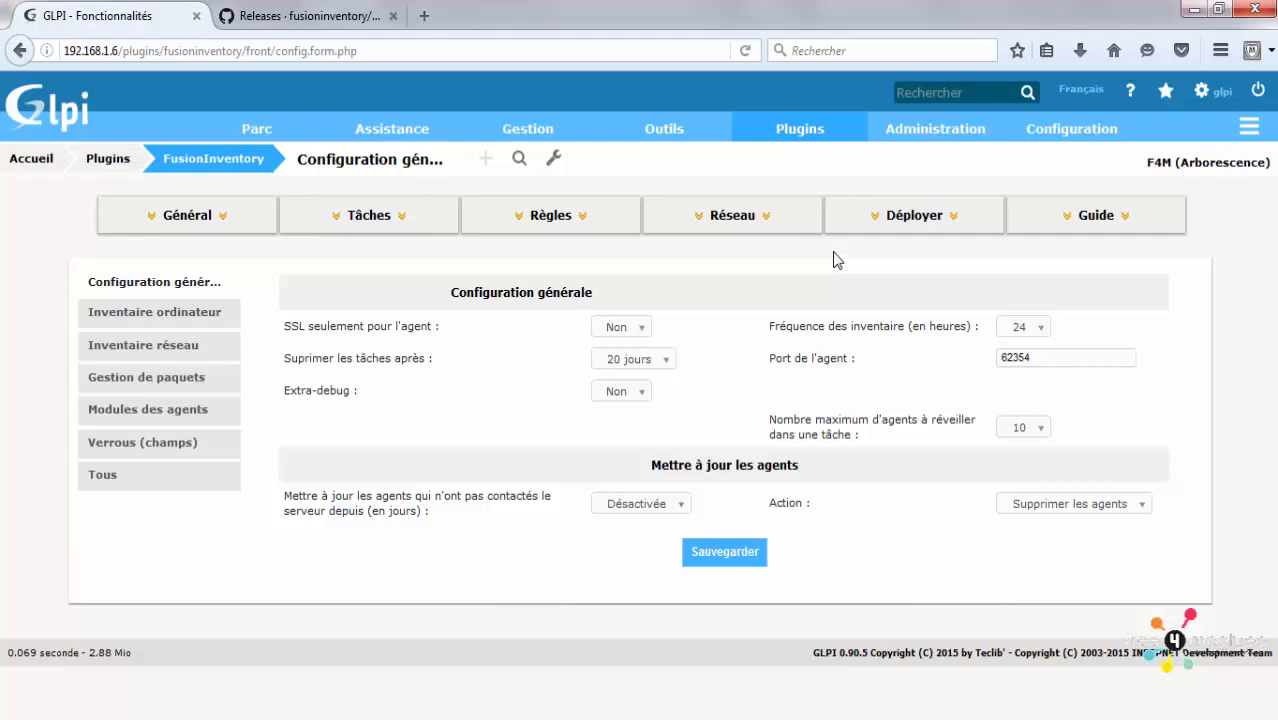
left_click(1188, 718)
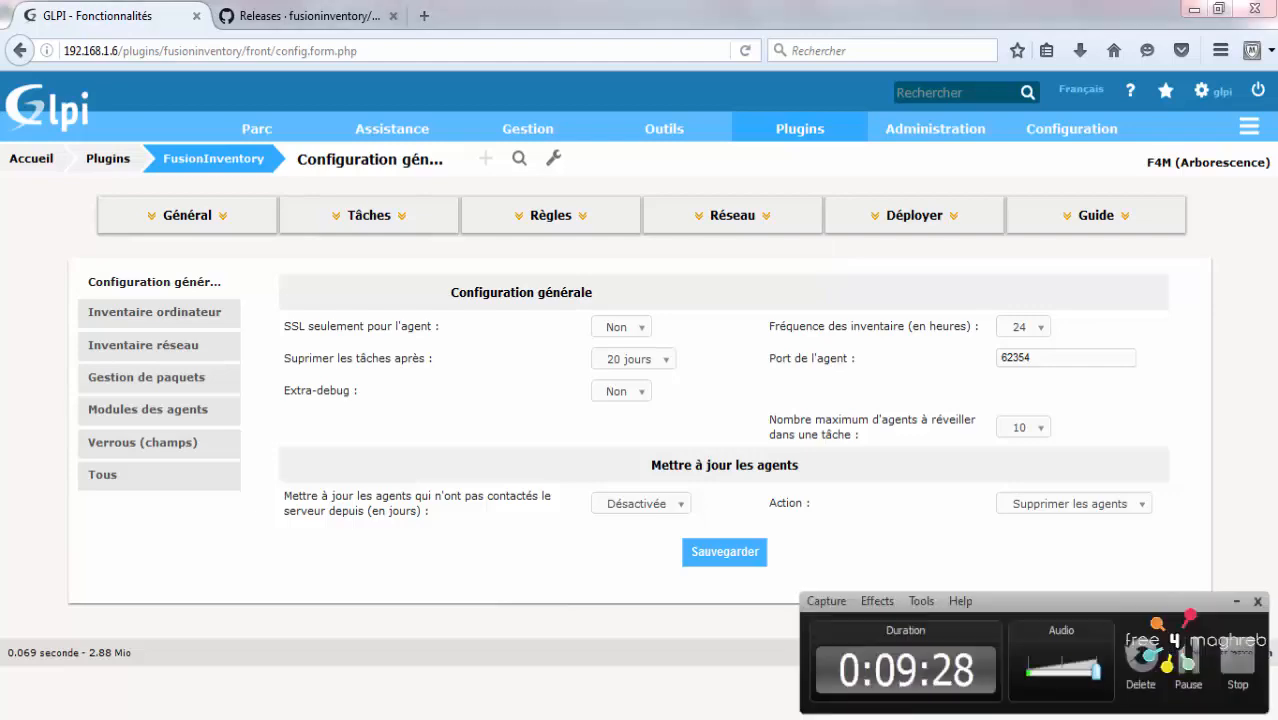